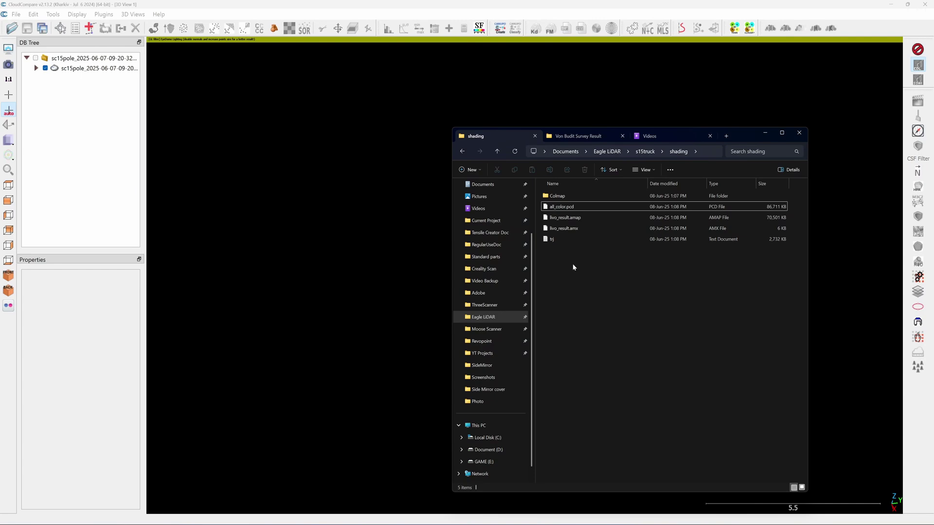
Load all_color.pcd into the 3D view, zoom onto the stockpile, and select all_color
{"action": "left_click", "coordinate": [562, 206]}
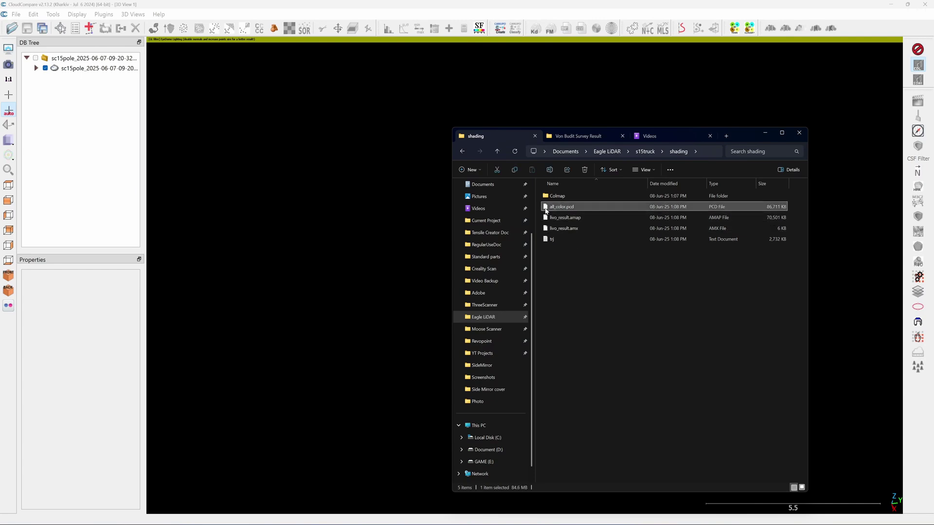
{"action": "left_click_drag", "start_coordinate": [562, 207], "coordinate": [364, 220]}
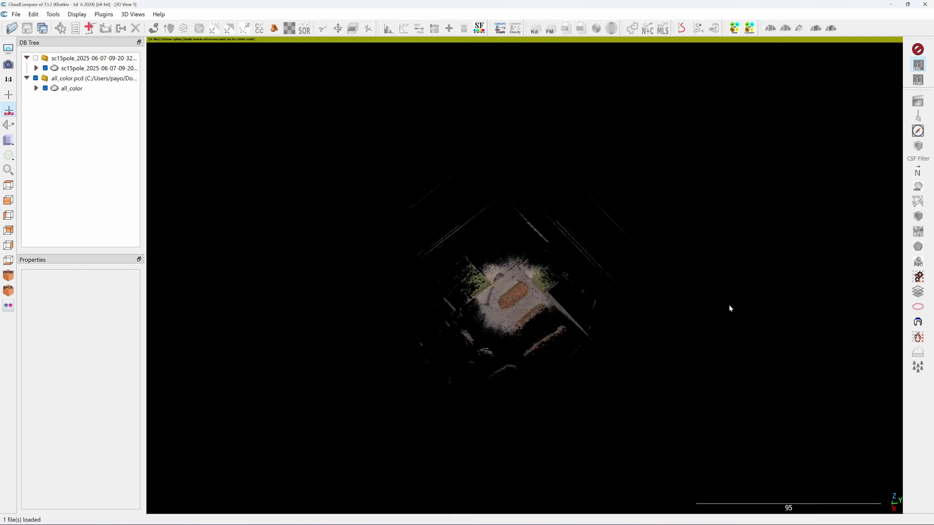
{"action": "scroll", "coordinate": [730, 308], "scroll_direction": "up", "scroll_amount": 15}
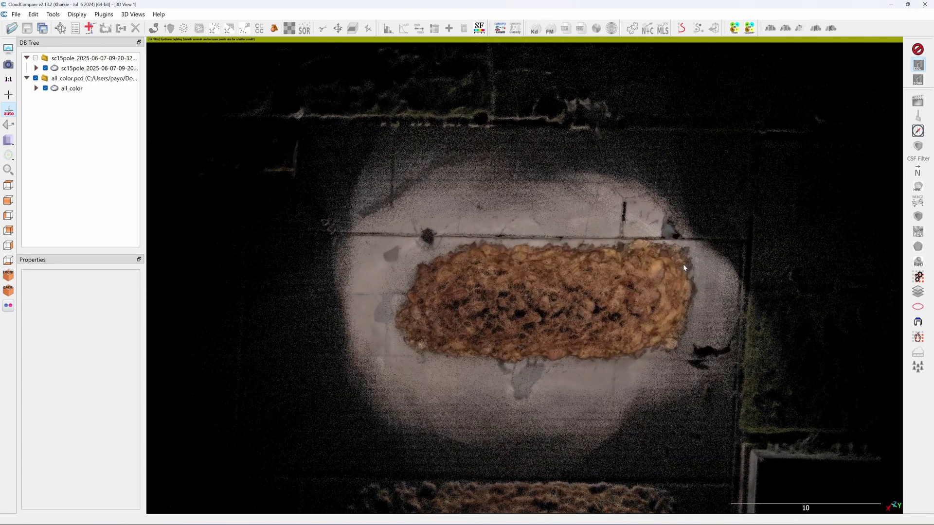
{"action": "scroll", "coordinate": [749, 292], "scroll_direction": "up", "scroll_amount": 4}
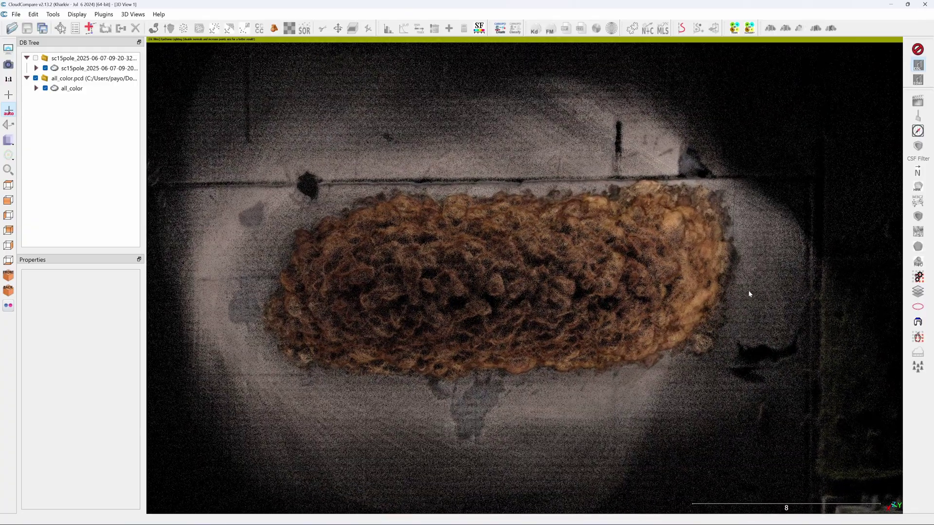
{"action": "left_click_drag", "start_coordinate": [749, 294], "coordinate": [757, 296]}
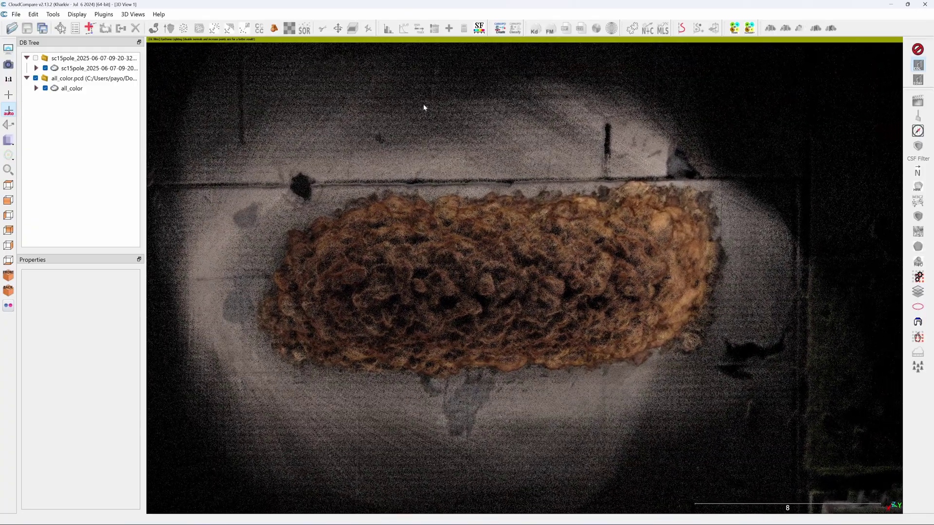
{"action": "left_click", "coordinate": [314, 78]}
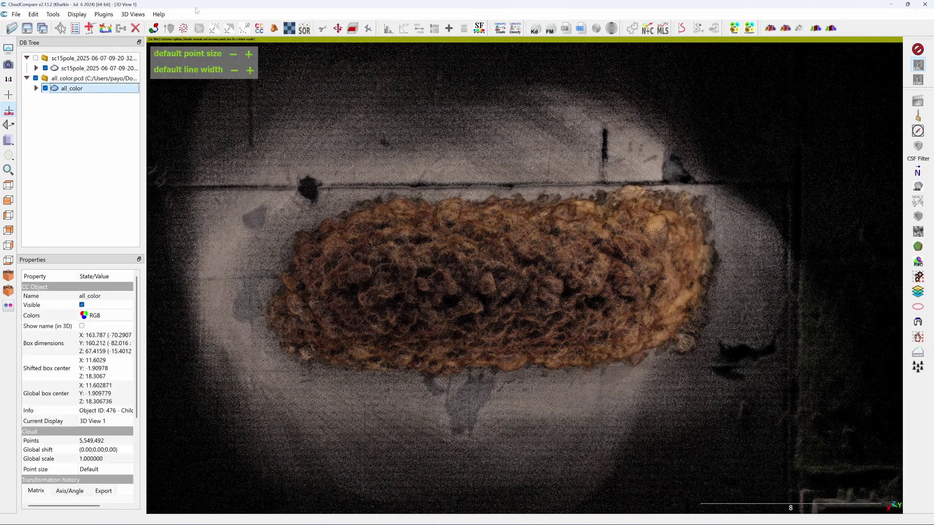
Start the Segment tool and outline the pile's top and right side
{"action": "left_click", "coordinate": [322, 30]}
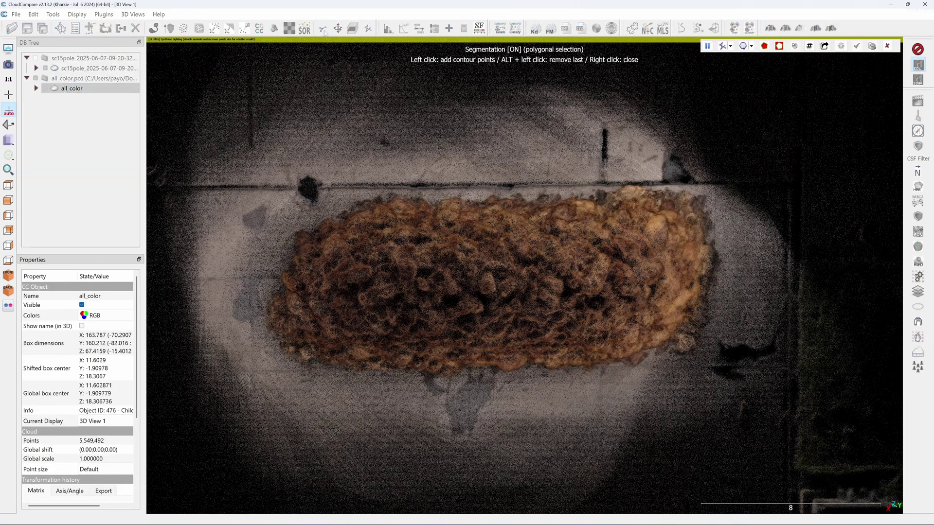
{"action": "left_click", "coordinate": [275, 239]}
{"action": "left_click", "coordinate": [349, 193]}
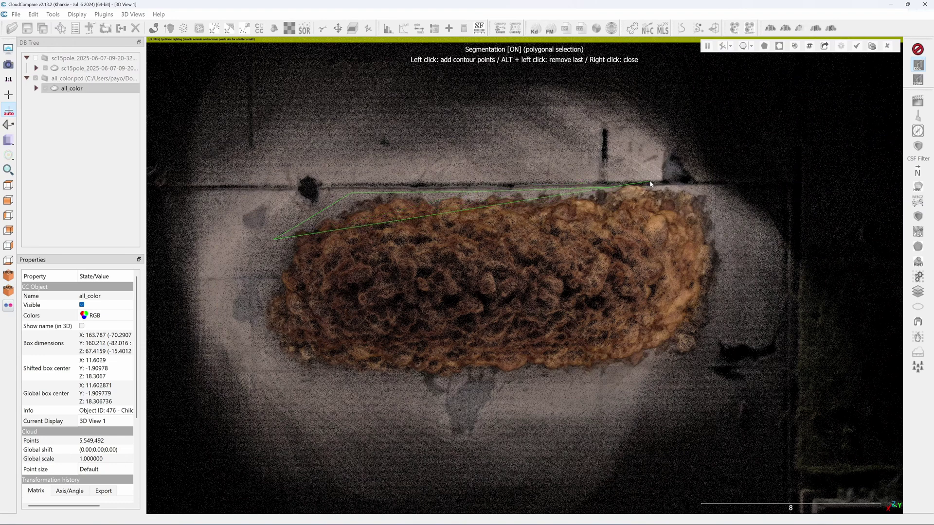
{"action": "left_click", "coordinate": [714, 195]}
{"action": "left_click", "coordinate": [730, 262]}
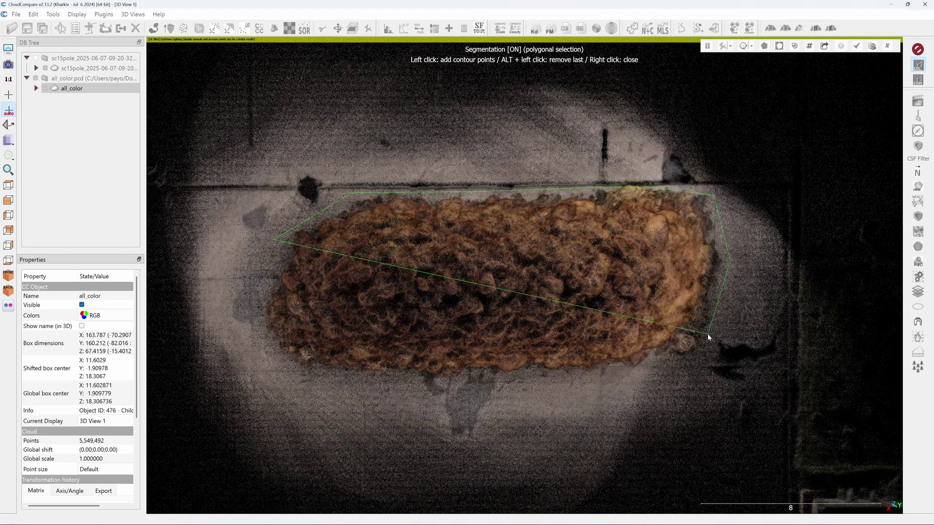
{"action": "left_click", "coordinate": [707, 336]}
{"action": "left_click", "coordinate": [688, 364]}
Finish the outline along the pile's bottom, keep the inside points, and confirm
{"action": "left_click", "coordinate": [611, 376]}
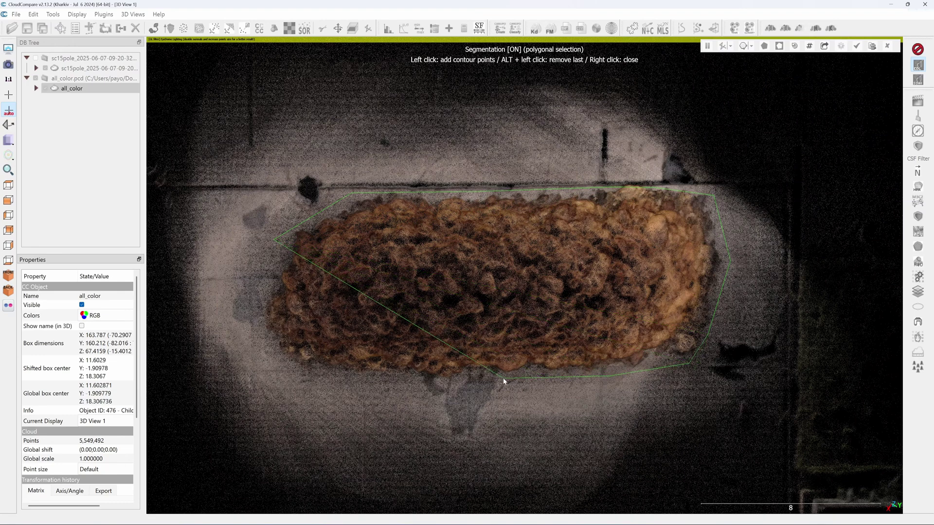
{"action": "left_click", "coordinate": [379, 380]}
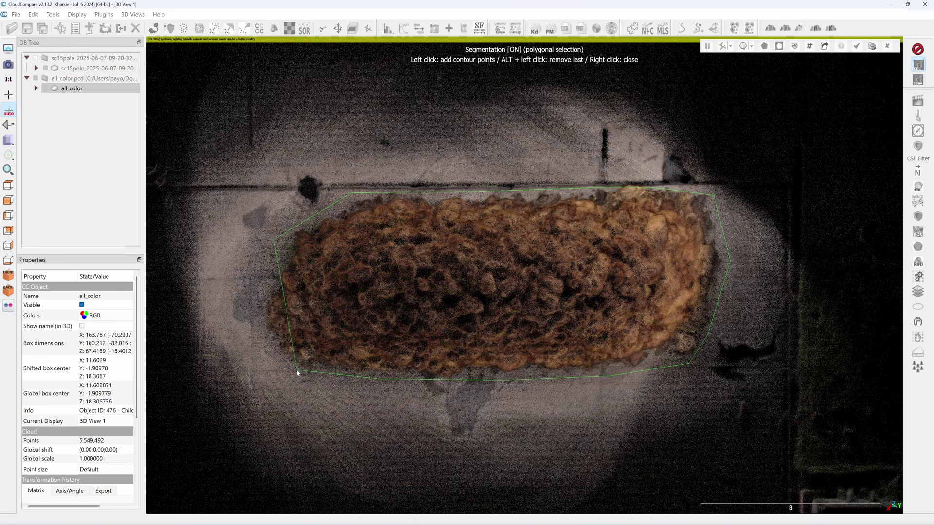
{"action": "left_click", "coordinate": [296, 370]}
{"action": "left_click", "coordinate": [261, 322]}
{"action": "right_click", "coordinate": [261, 322]}
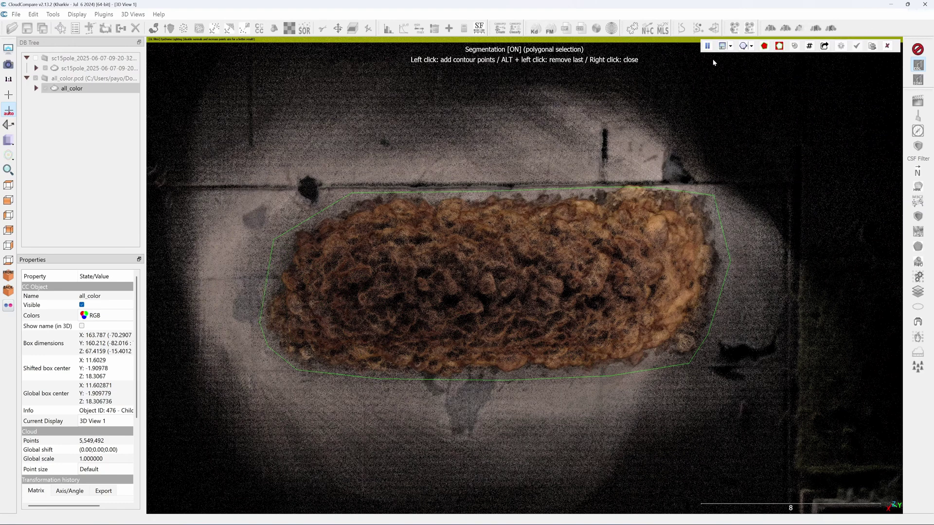
{"action": "left_click", "coordinate": [764, 46]}
{"action": "left_click", "coordinate": [873, 46]}
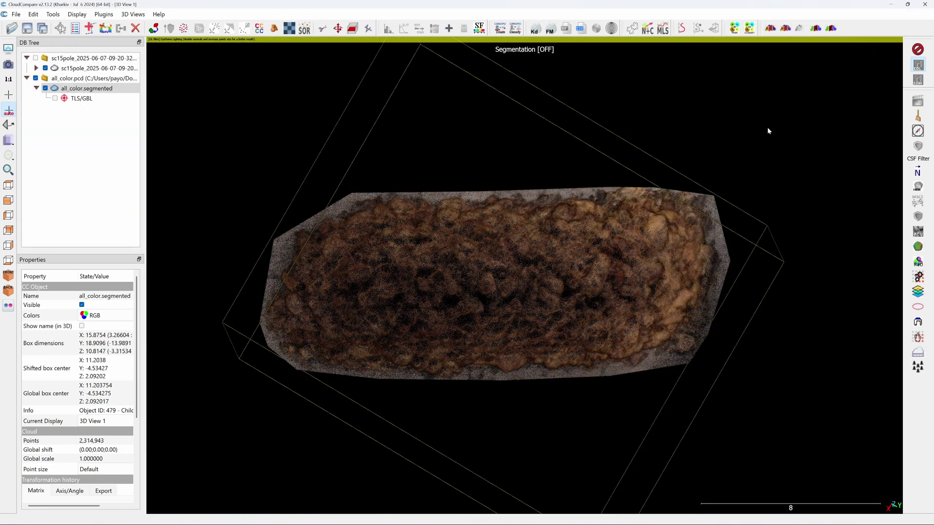
Turn to a side view that shows the pile edge-on
{"action": "key", "text": "6"}
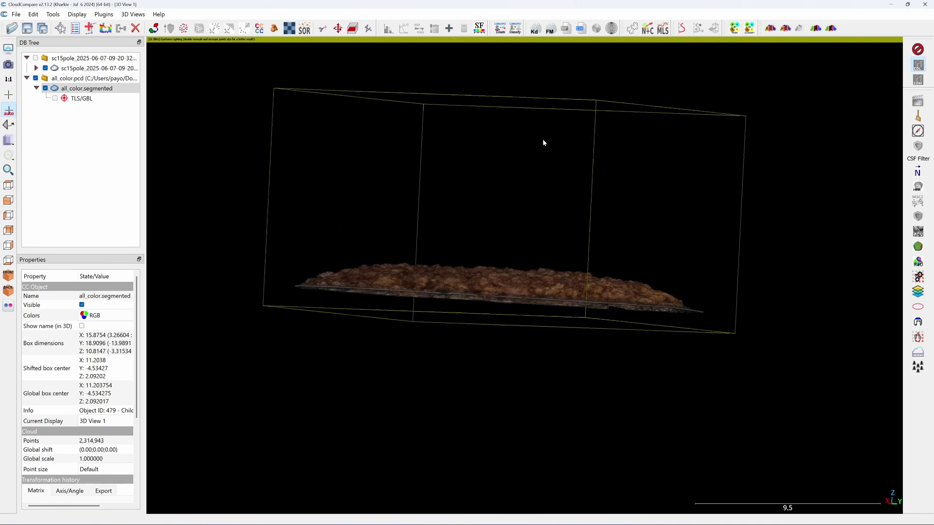
{"action": "left_click_drag", "start_coordinate": [520, 117], "coordinate": [551, 135]}
{"action": "left_click_drag", "start_coordinate": [605, 87], "coordinate": [496, 196]}
Box the pile's height band with a rectangular selection and keep only those points
{"action": "key", "text": "t"}
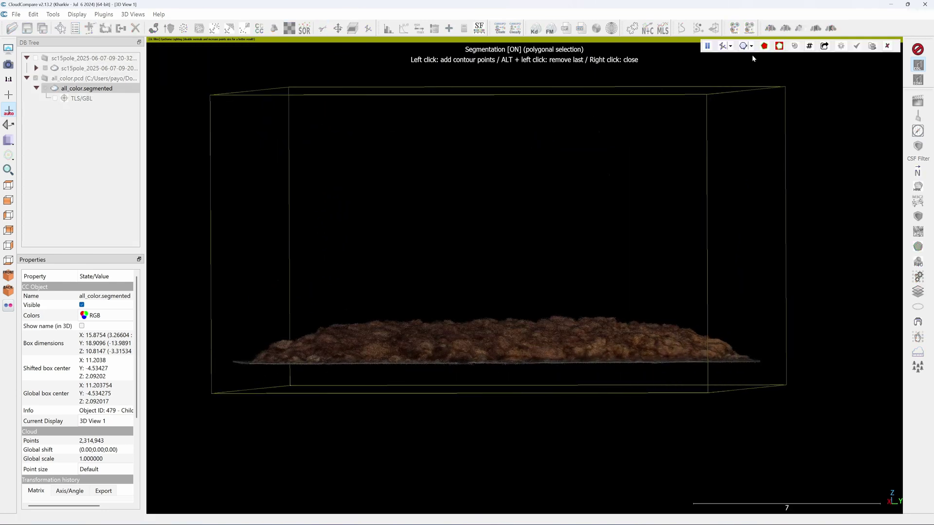
{"action": "left_click", "coordinate": [752, 46]}
{"action": "left_click", "coordinate": [779, 70]}
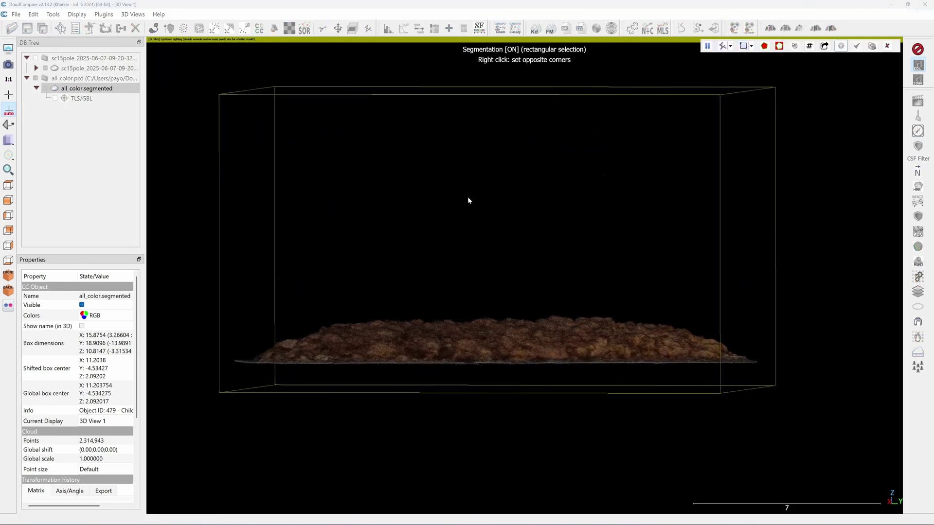
{"action": "right_click", "coordinate": [226, 308]}
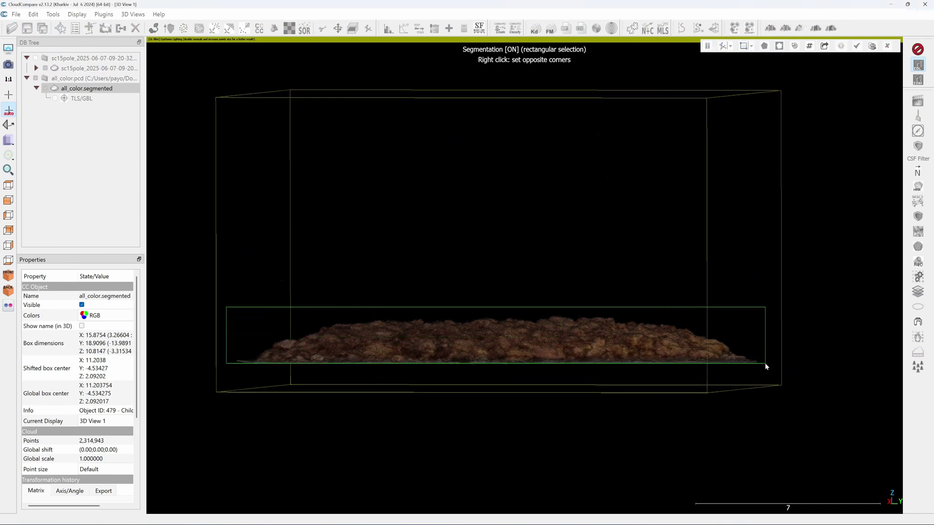
{"action": "right_click", "coordinate": [766, 367]}
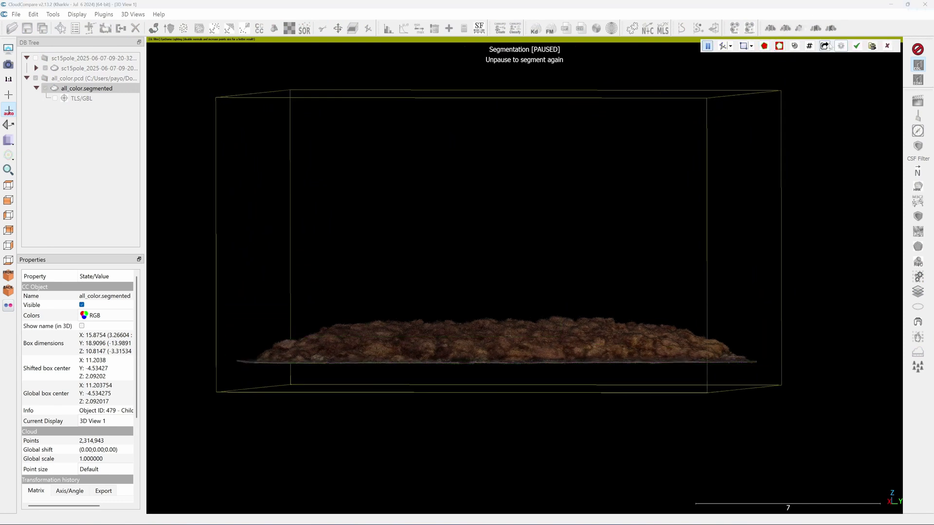
{"action": "left_click", "coordinate": [855, 46]}
{"action": "left_click_drag", "start_coordinate": [810, 144], "coordinate": [321, 138]}
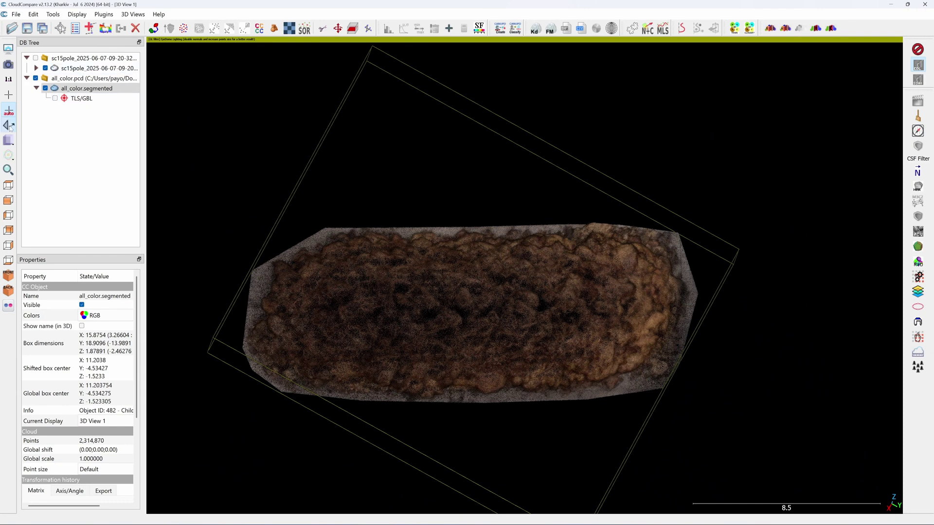
Level the cloud by picking three floor points around the pile
{"action": "left_click", "coordinate": [9, 125]}
{"action": "scroll", "coordinate": [477, 200], "scroll_direction": "up", "scroll_amount": 3}
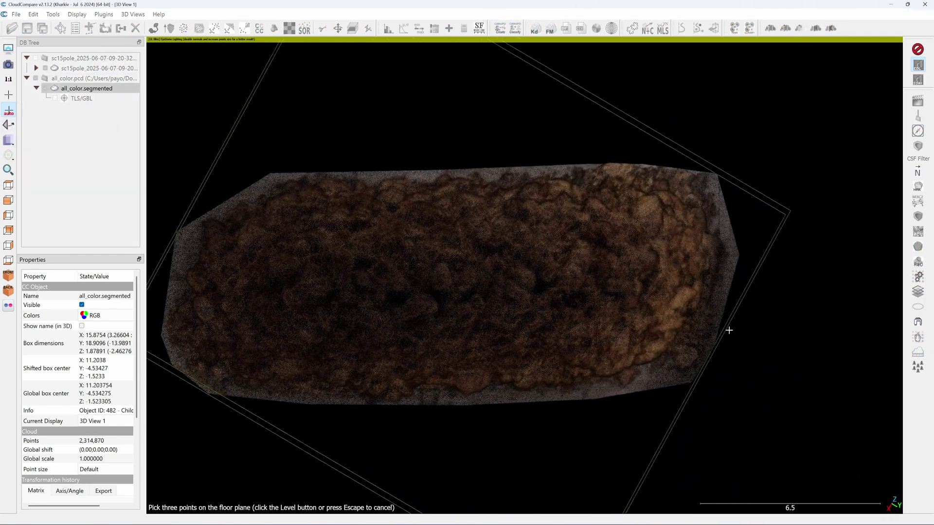
{"action": "scroll", "coordinate": [704, 352], "scroll_direction": "down", "scroll_amount": 1}
{"action": "scroll", "coordinate": [341, 240], "scroll_direction": "down", "scroll_amount": 1}
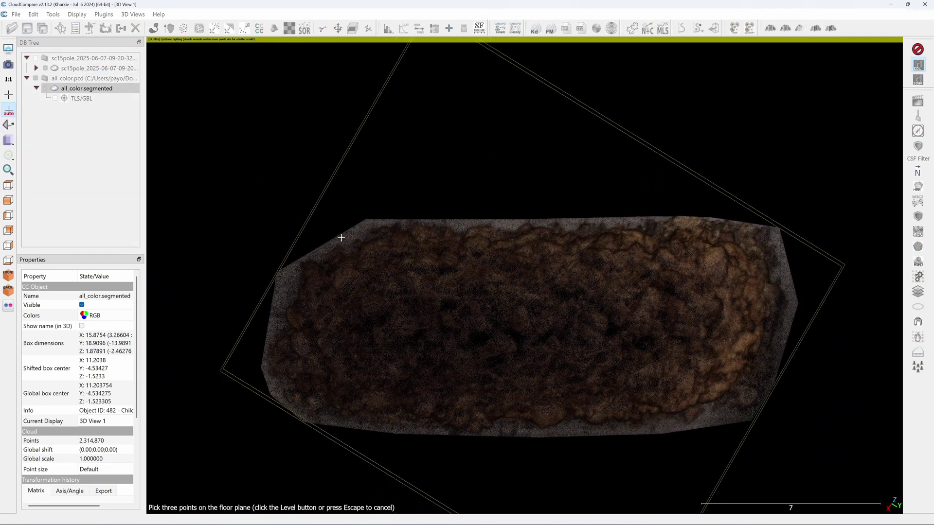
{"action": "left_click", "coordinate": [346, 238]}
{"action": "left_click", "coordinate": [328, 423]}
{"action": "left_click", "coordinate": [714, 421]}
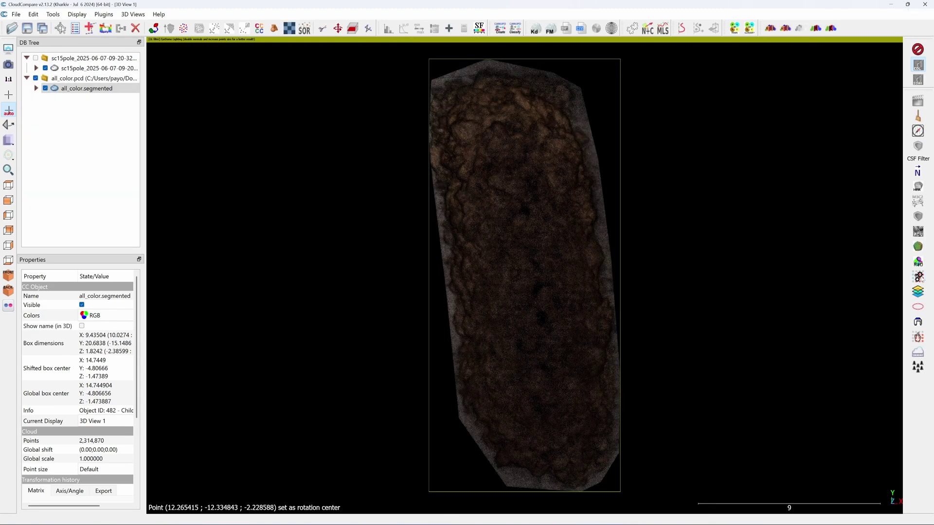
Check the levelled pile from the side and front views
{"action": "key", "text": "4"}
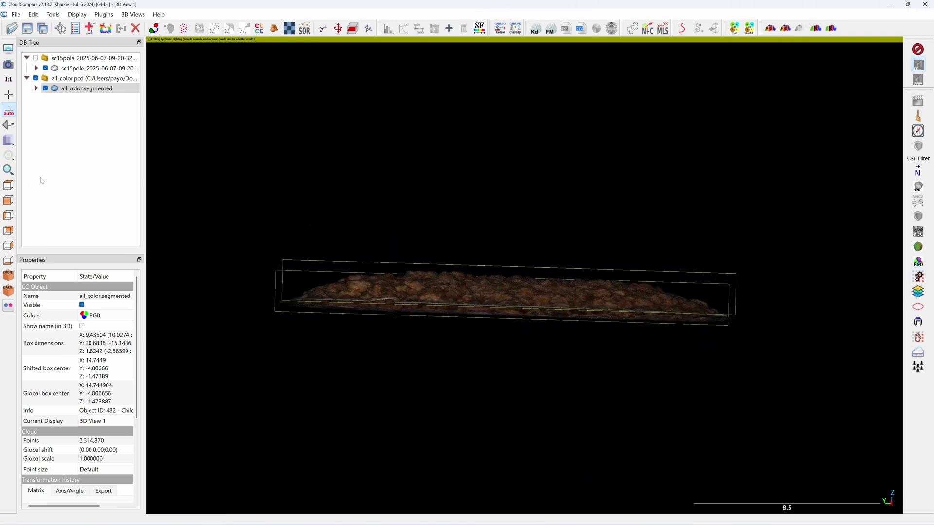
{"action": "left_click", "coordinate": [8, 200]}
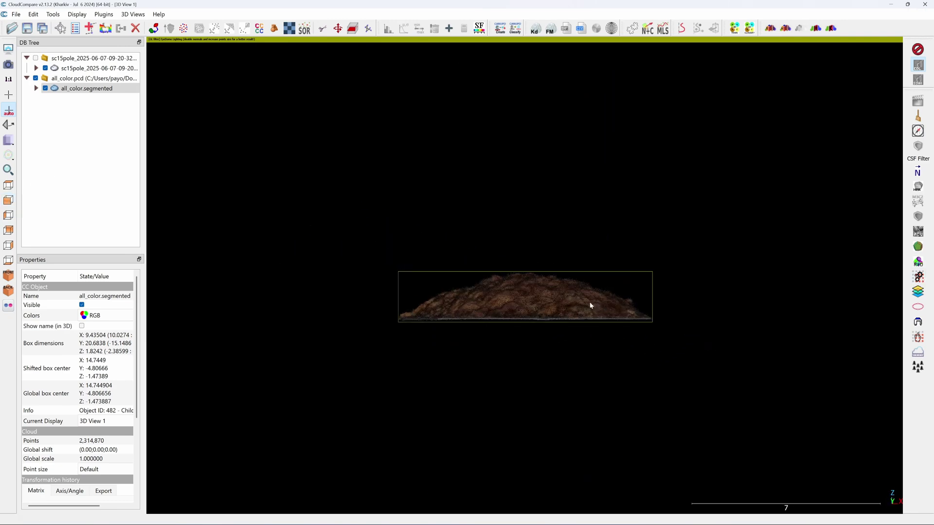
{"action": "key", "text": "4"}
{"action": "left_click", "coordinate": [8, 200]}
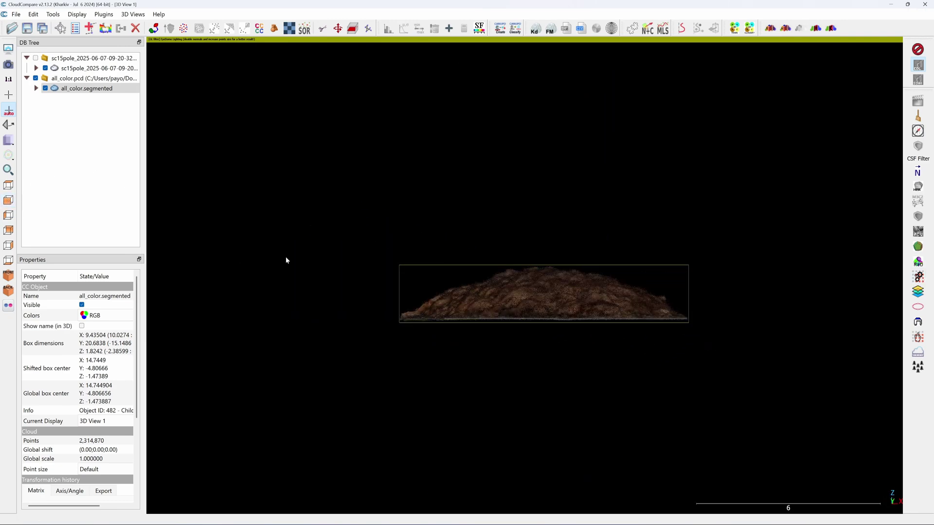
{"action": "scroll", "coordinate": [475, 323], "scroll_direction": "up", "scroll_amount": 5}
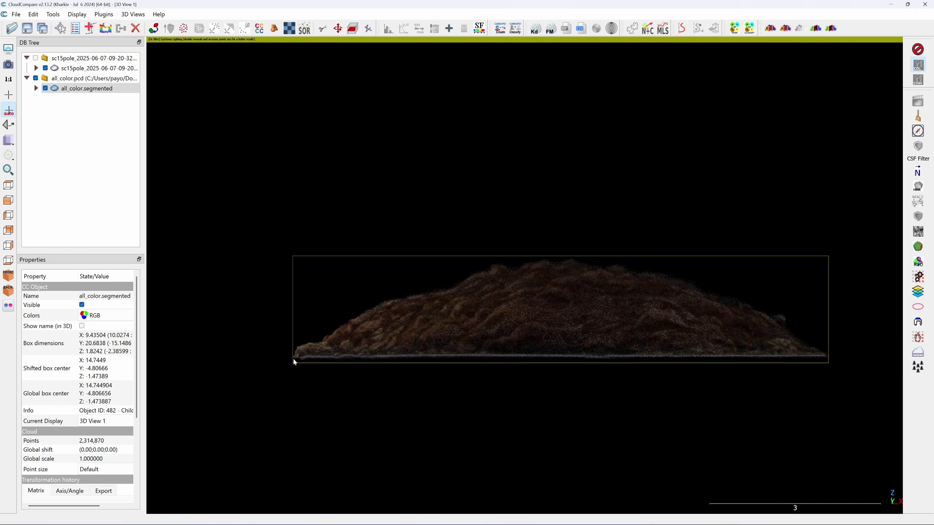
{"action": "right_click_drag", "start_coordinate": [780, 359], "coordinate": [766, 359]}
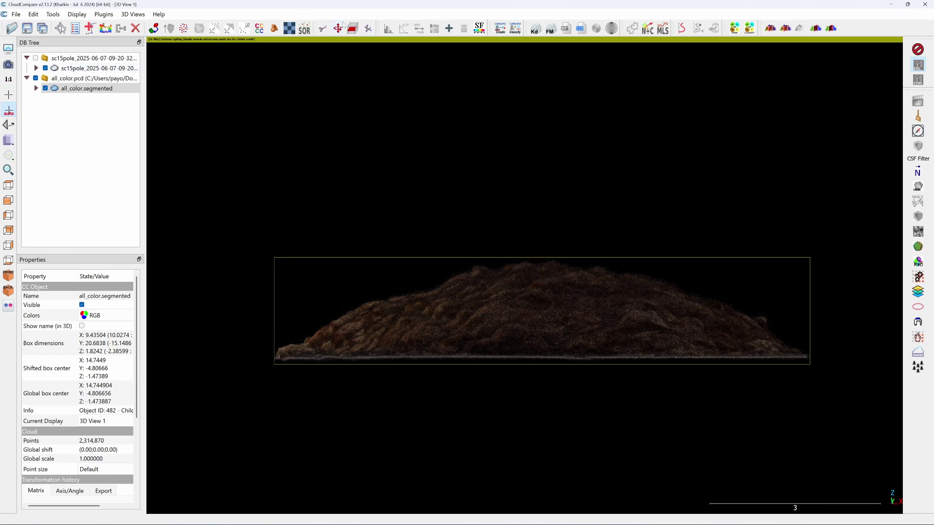
Segment out the stray points in the rectangle below the heap and confirm
{"action": "left_click", "coordinate": [323, 28]}
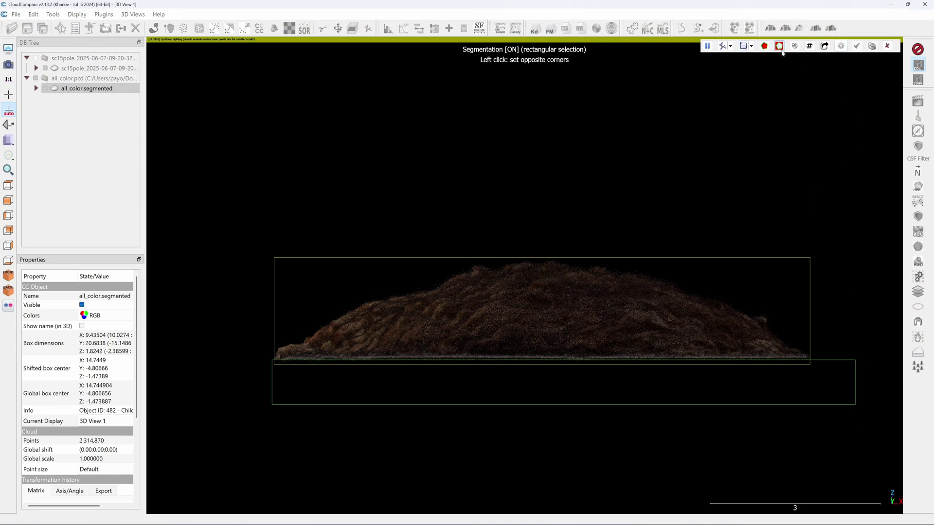
{"action": "left_click", "coordinate": [779, 45]}
{"action": "left_click", "coordinate": [856, 46]}
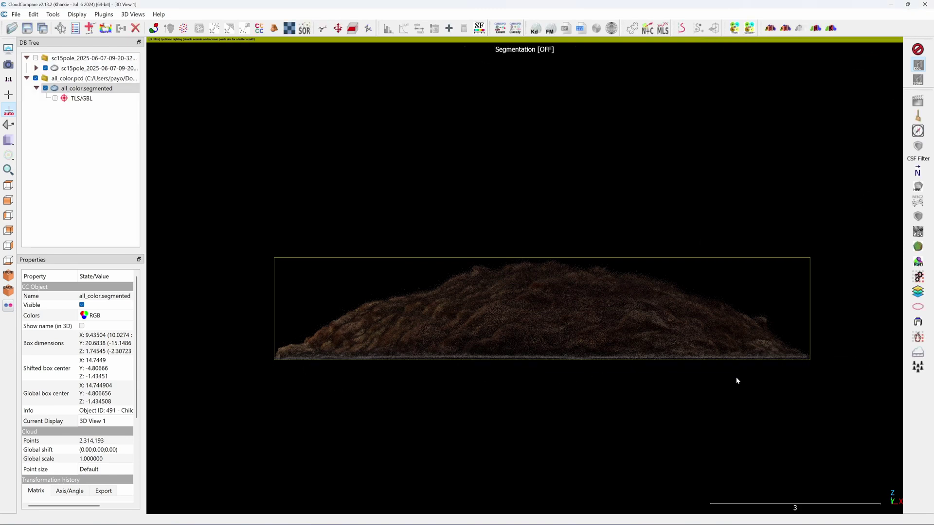
Orbit around the trimmed heap and check it from the front view
{"action": "left_click_drag", "start_coordinate": [762, 382], "coordinate": [669, 415]}
{"action": "scroll", "coordinate": [669, 415], "scroll_direction": "up", "scroll_amount": 3}
{"action": "scroll", "coordinate": [669, 415], "scroll_direction": "up", "scroll_amount": 3}
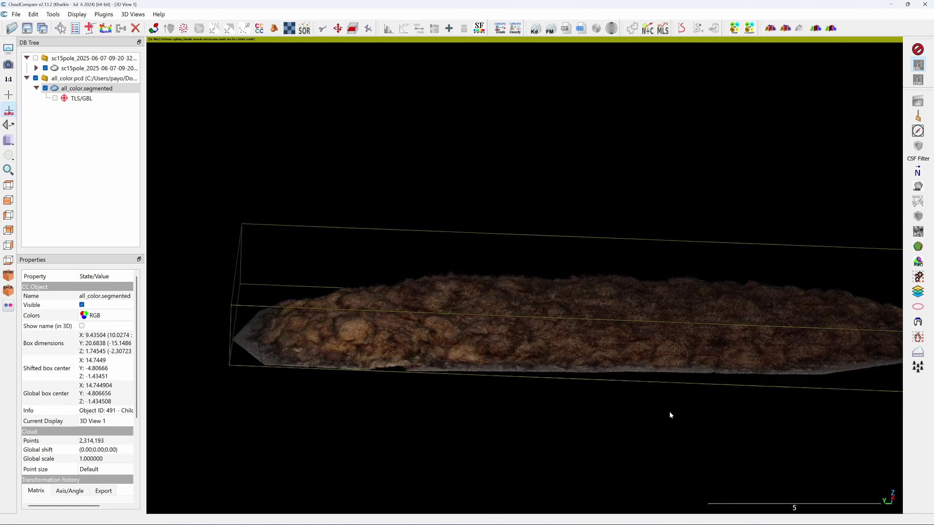
{"action": "left_click_drag", "start_coordinate": [670, 415], "coordinate": [633, 273]}
{"action": "key", "text": "4"}
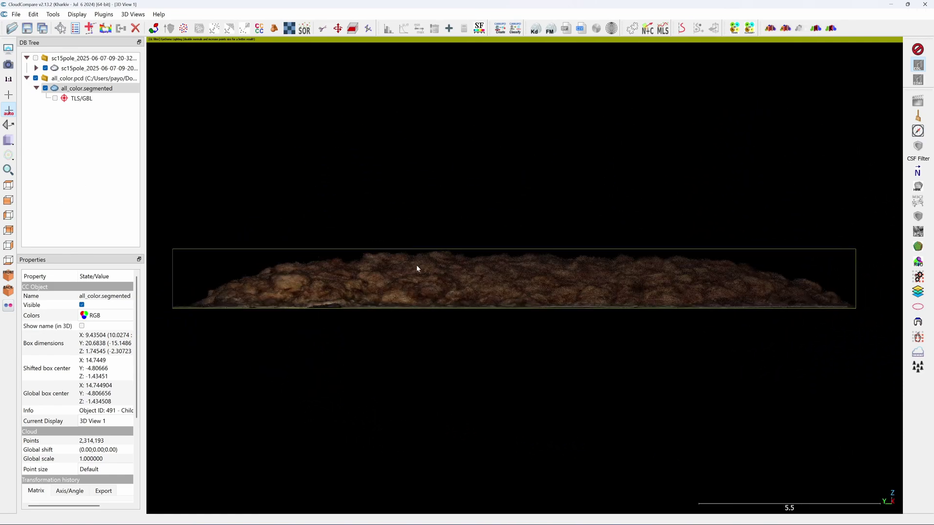
{"action": "left_click", "coordinate": [8, 200]}
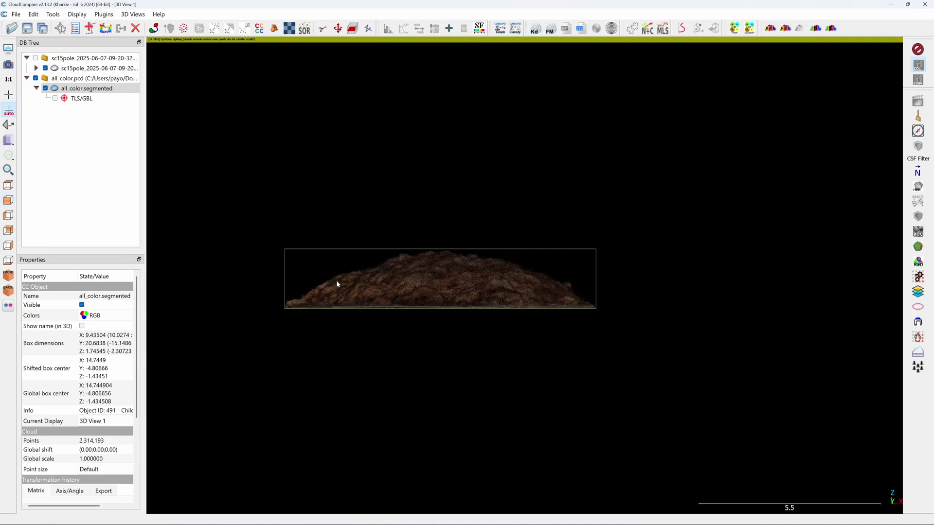
{"action": "left_click_drag", "start_coordinate": [395, 308], "coordinate": [88, 34]}
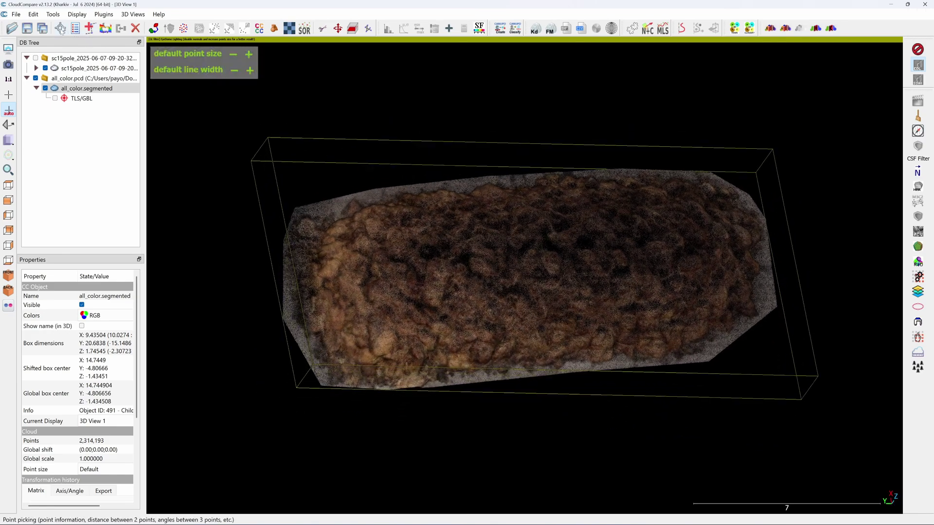
Pick a base point on the pile to read its Z height
{"action": "left_click", "coordinate": [89, 28]}
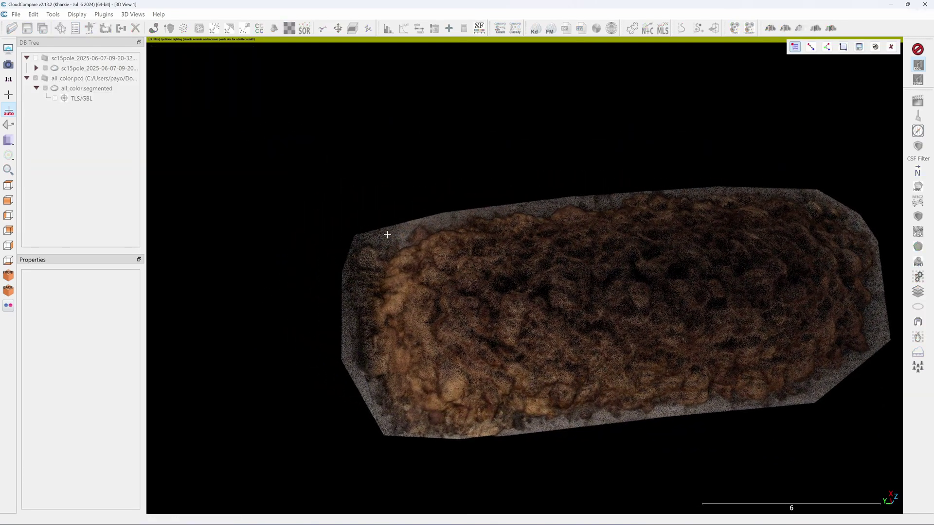
{"action": "mouse_move", "coordinate": [388, 236]}
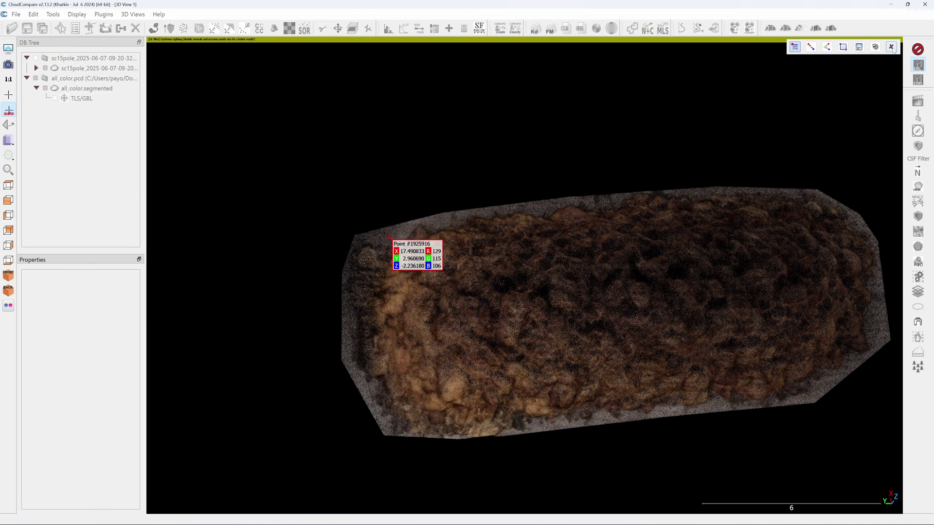
{"action": "left_click", "coordinate": [892, 46]}
Translate all_color.segmented by 2.236 along Z and accept
{"action": "left_click", "coordinate": [87, 88]}
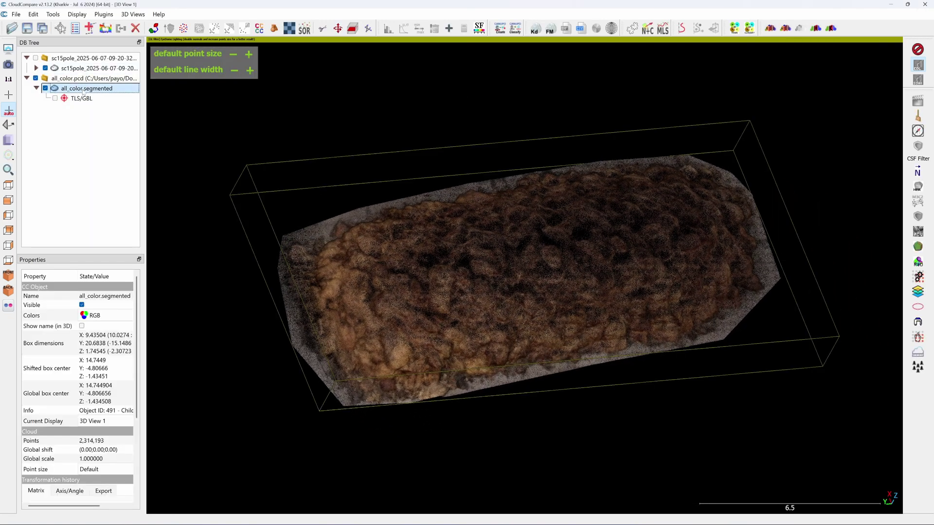
{"action": "key", "text": "ctrl+t"}
{"action": "left_click_drag", "start_coordinate": [869, 172], "coordinate": [805, 176]}
{"action": "type", "text": "2.236"}
{"action": "left_click", "coordinate": [879, 185]}
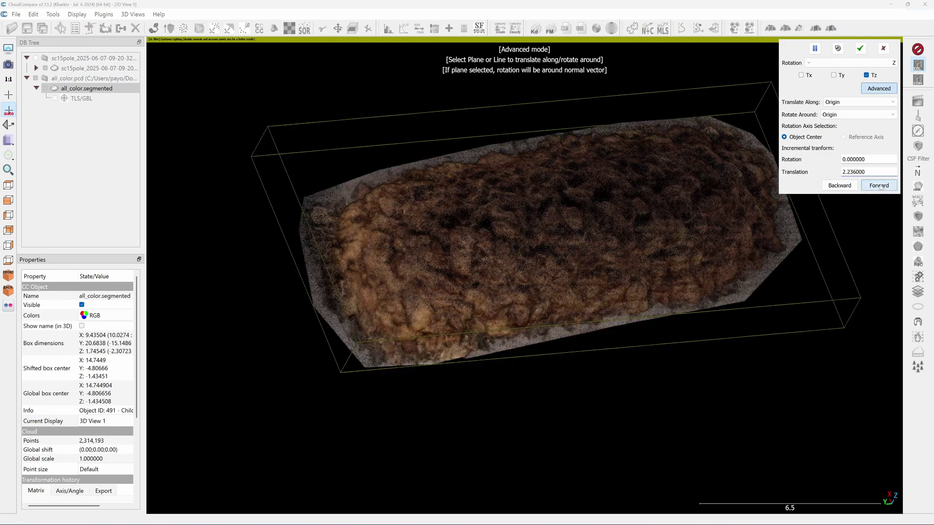
{"action": "left_click", "coordinate": [860, 48]}
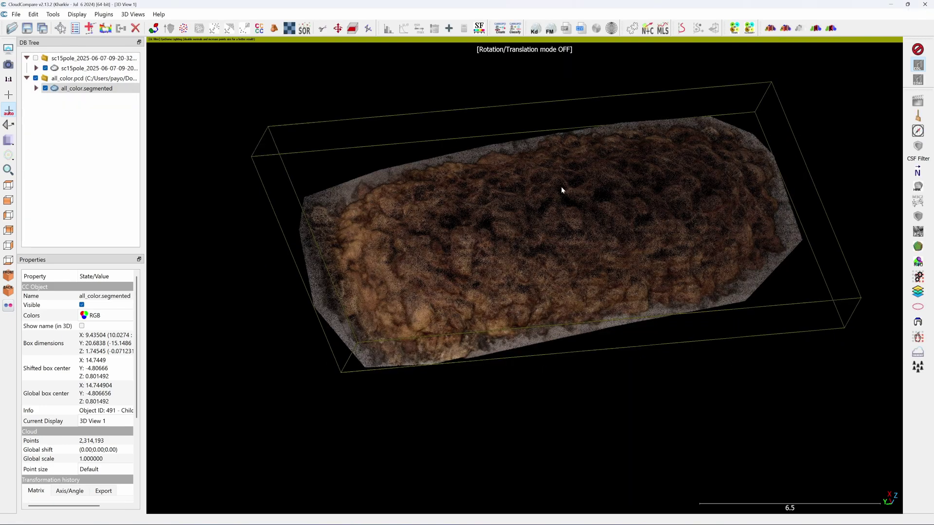
Re-pick a base point to verify its height sits near zero
{"action": "left_click", "coordinate": [323, 27]}
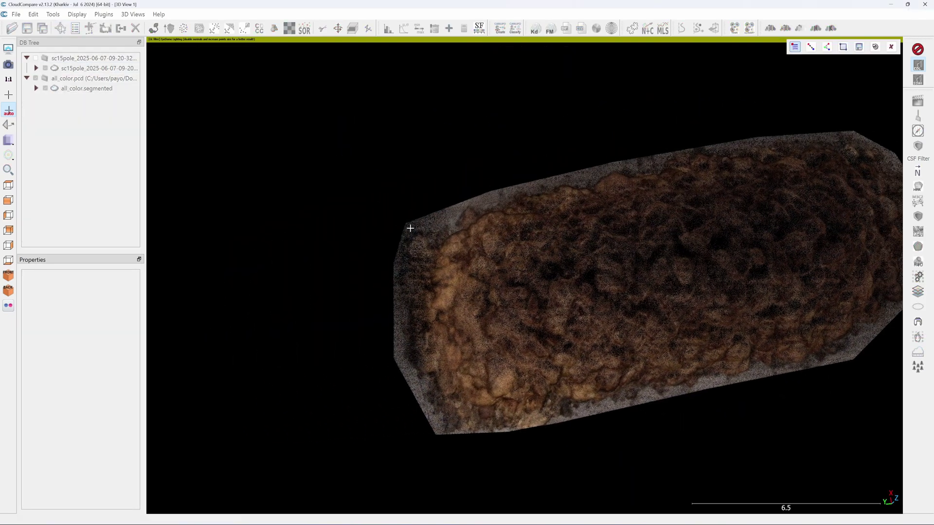
{"action": "left_click", "coordinate": [423, 229]}
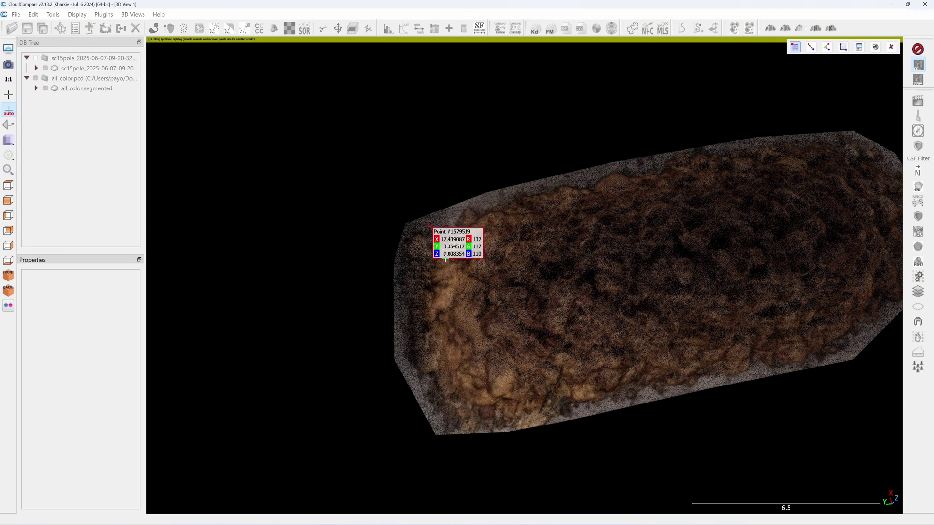
{"action": "left_click", "coordinate": [892, 47]}
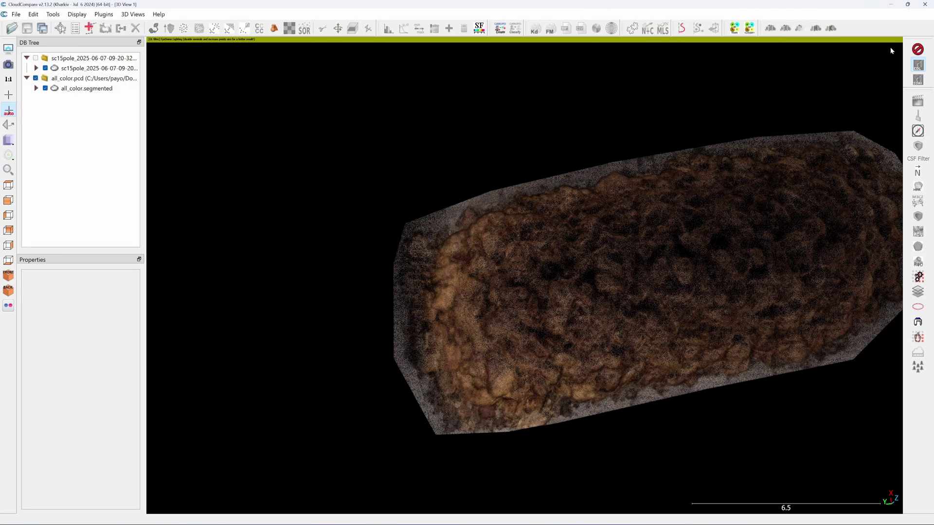
{"action": "left_click_drag", "start_coordinate": [724, 99], "coordinate": [562, 154]}
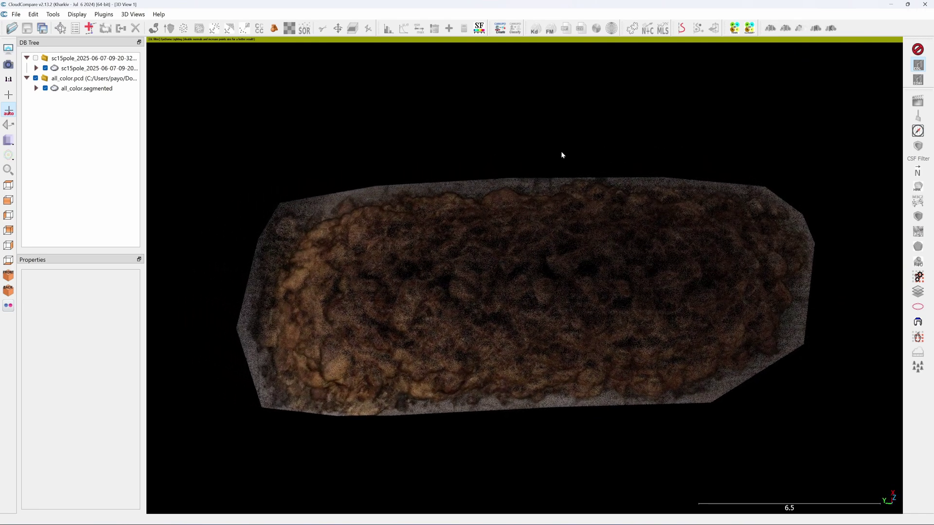
{"action": "left_click", "coordinate": [91, 89]}
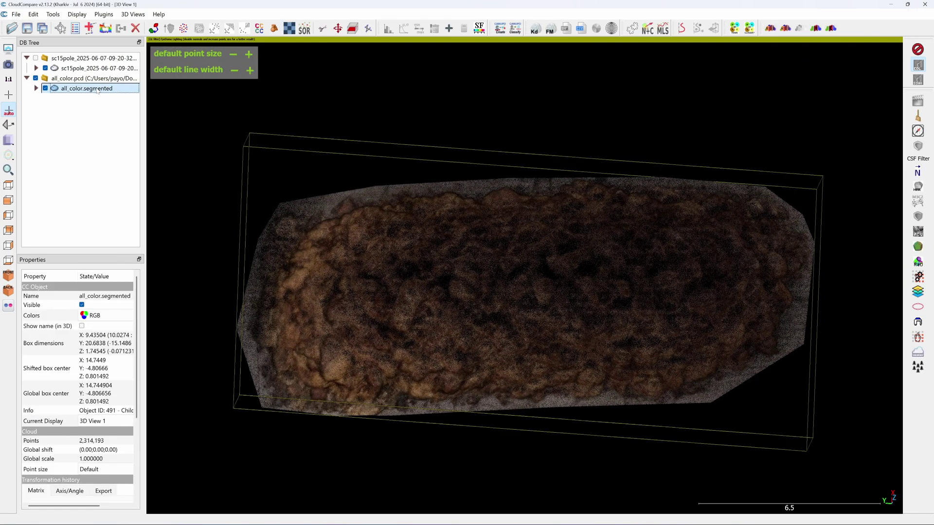
Open Compute 2.5D volume and set the constant ground height to 0
{"action": "left_click", "coordinate": [53, 14]}
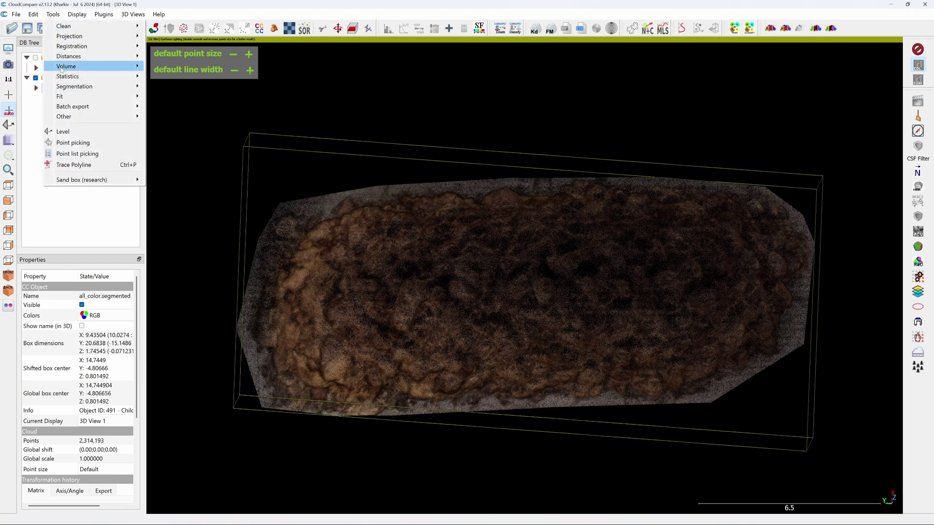
{"action": "mouse_move", "coordinate": [61, 70]}
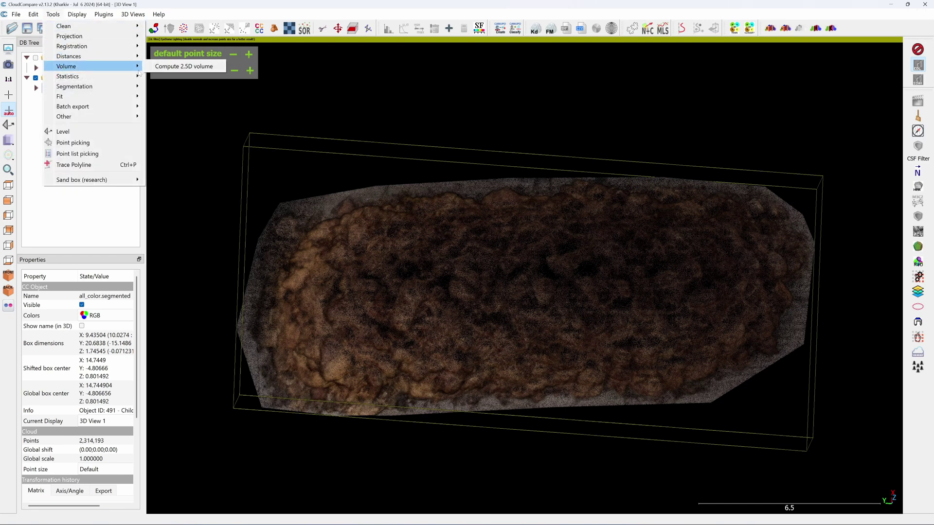
{"action": "left_click", "coordinate": [163, 68]}
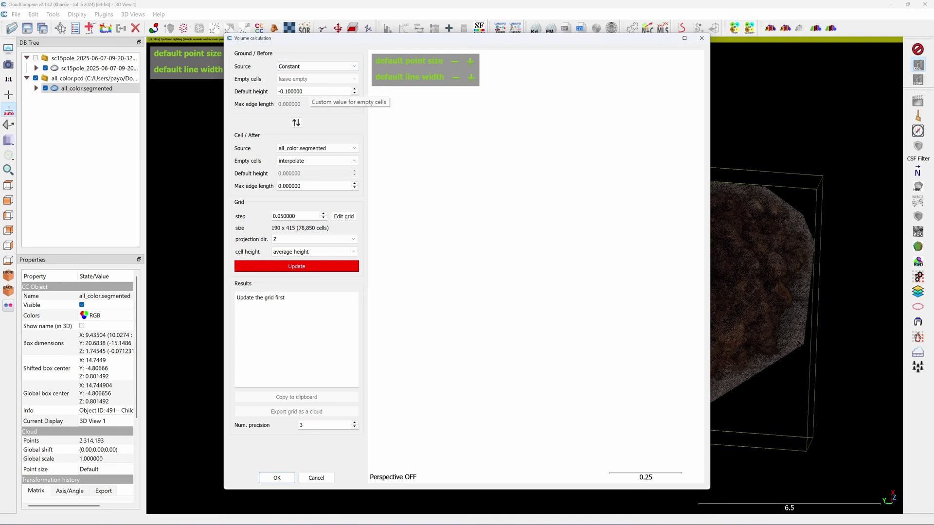
{"action": "left_click", "coordinate": [311, 92]}
{"action": "key", "text": "ctrl+a"}
{"action": "type", "text": "0"}
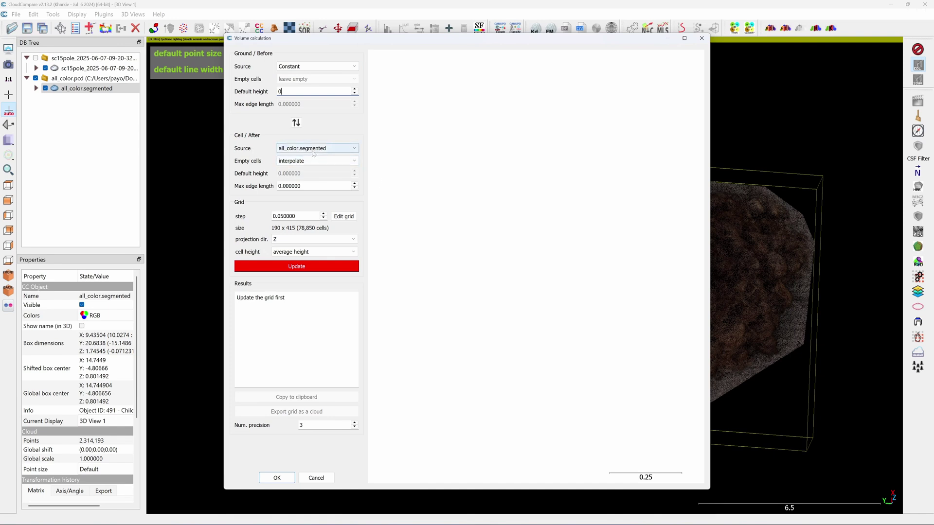
Keep all_color.segmented as the ceiling source and reposition the dialog
{"action": "left_click", "coordinate": [287, 149]}
{"action": "left_click", "coordinate": [282, 149]}
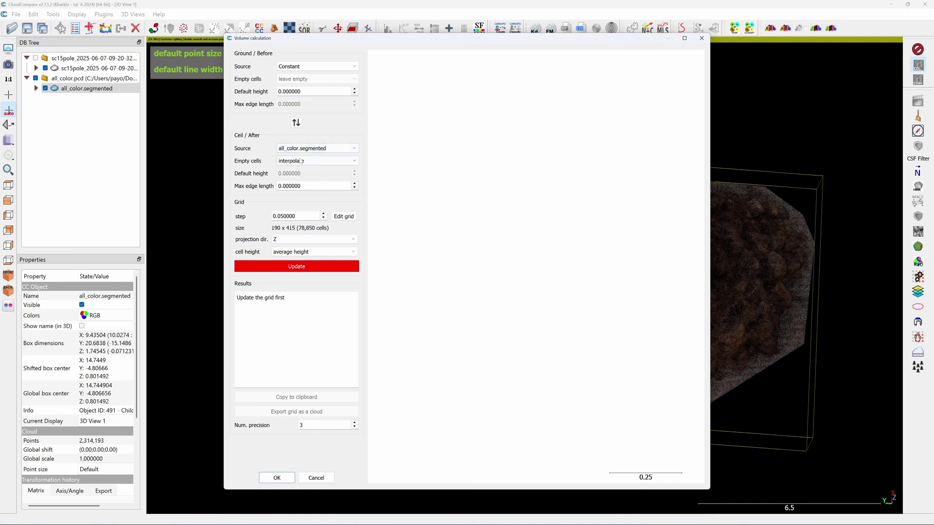
{"action": "left_click_drag", "start_coordinate": [411, 38], "coordinate": [435, 405]}
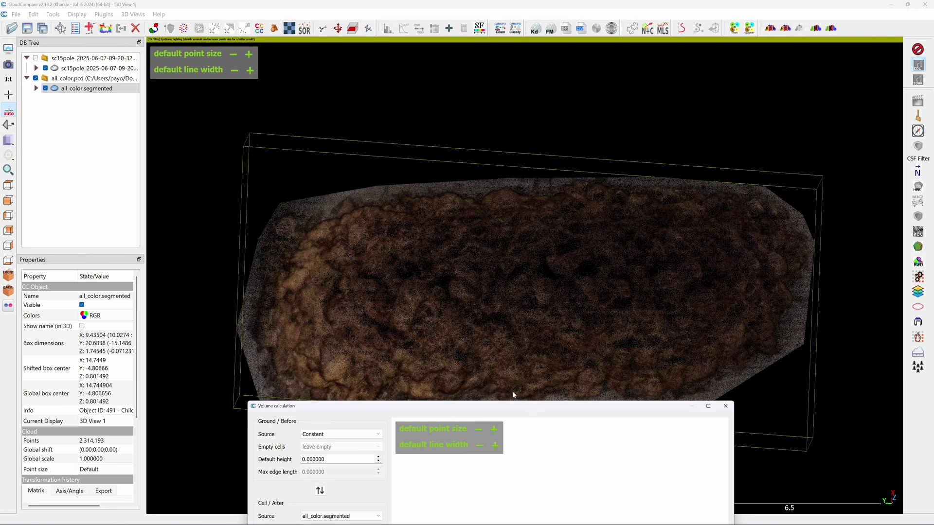
{"action": "left_click_drag", "start_coordinate": [514, 408], "coordinate": [512, 410]}
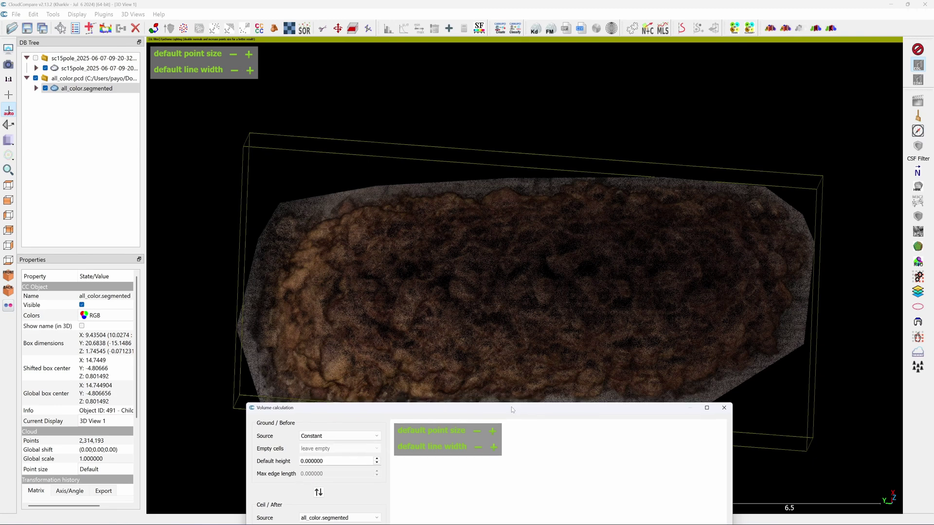
{"action": "left_click_drag", "start_coordinate": [510, 408], "coordinate": [539, 108]}
Leave the ceiling's empty cells set to interpolate after trying 'leave empty'
{"action": "left_click", "coordinate": [353, 228]}
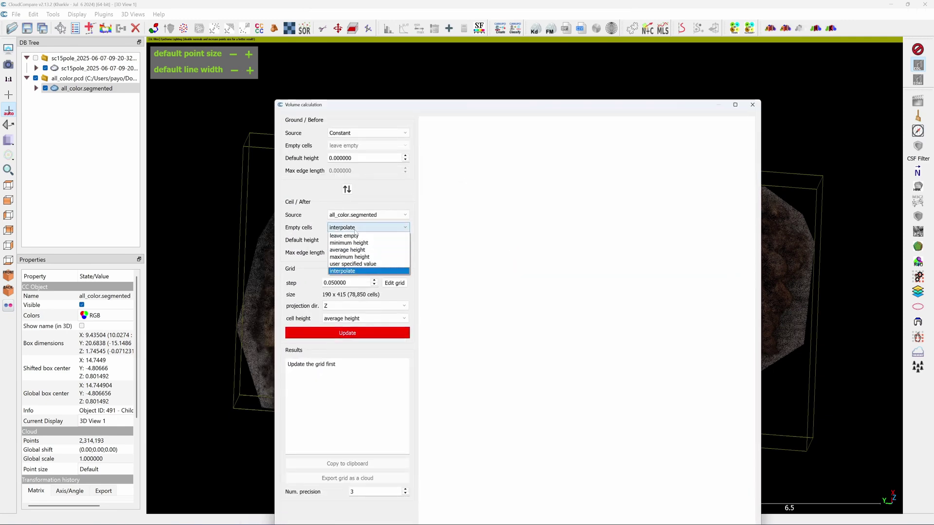
{"action": "left_click", "coordinate": [343, 272]}
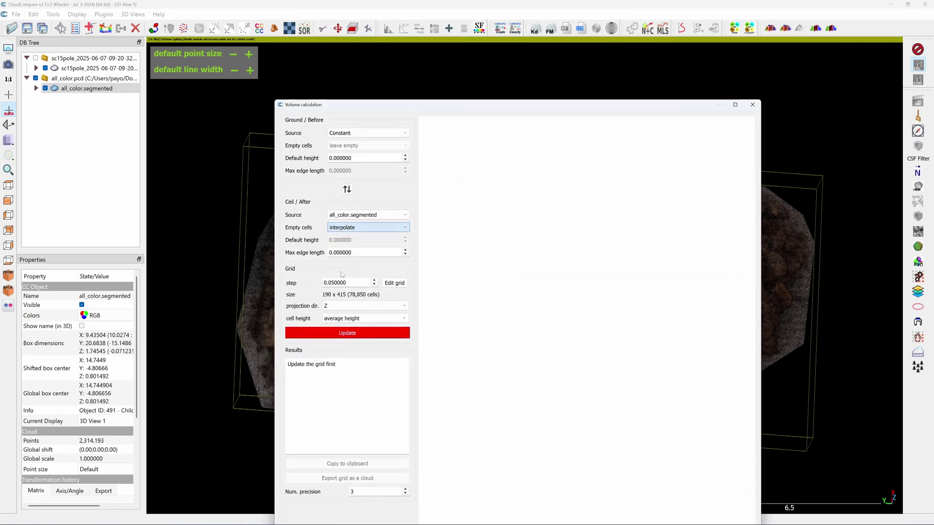
{"action": "left_click", "coordinate": [355, 229]}
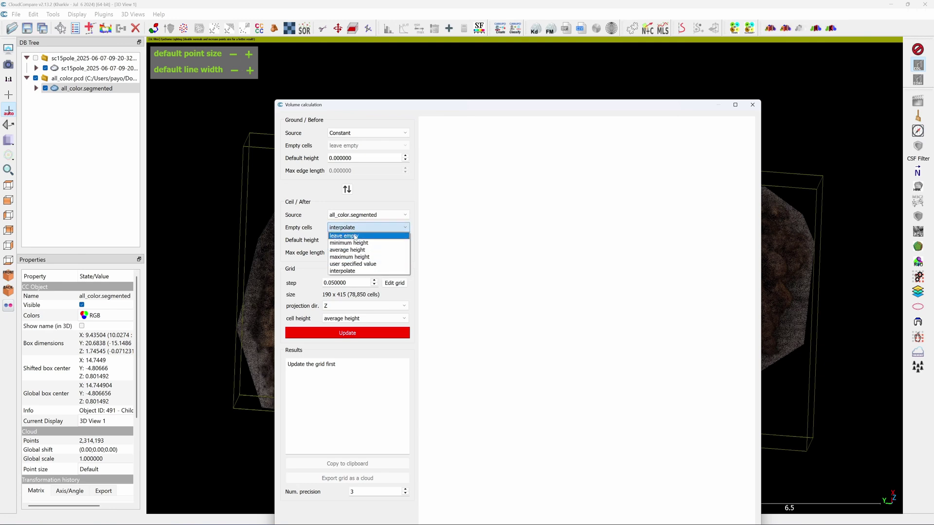
{"action": "left_click", "coordinate": [356, 236]}
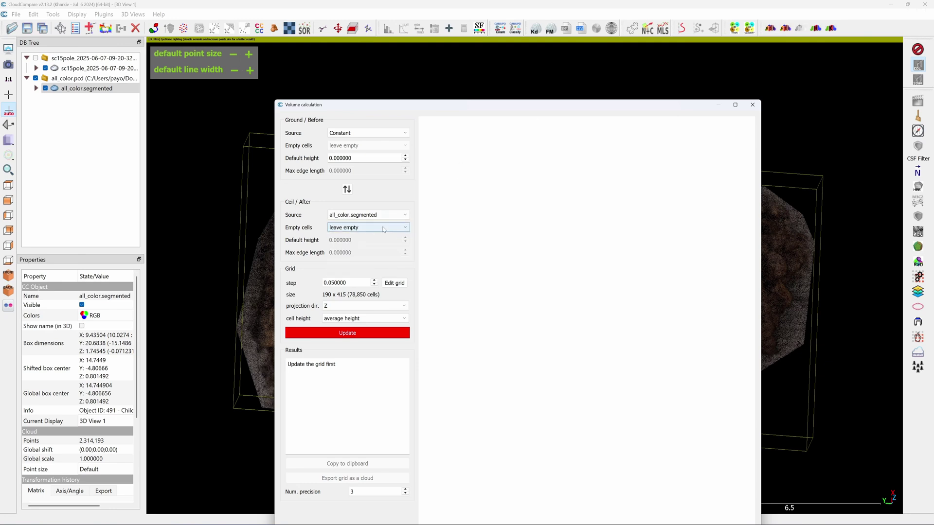
{"action": "left_click", "coordinate": [354, 228]}
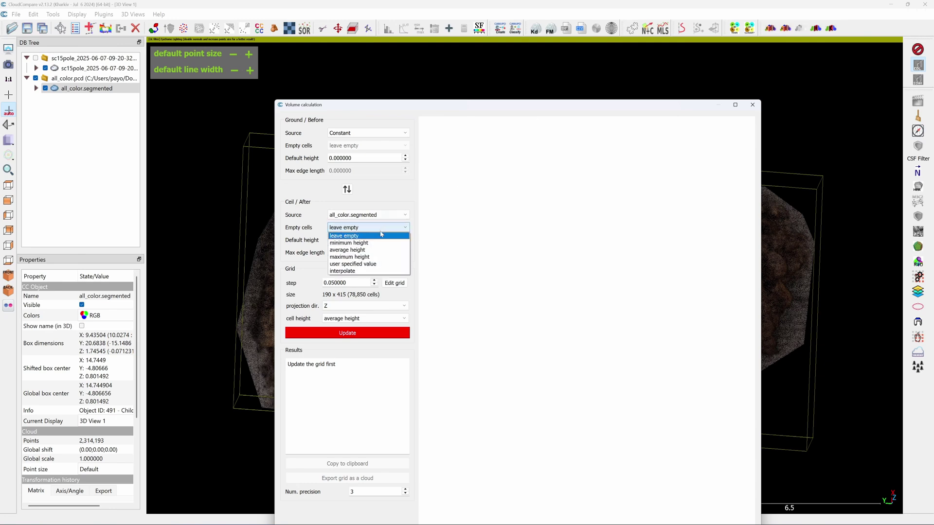
{"action": "left_click", "coordinate": [355, 271]}
{"action": "left_click_drag", "start_coordinate": [531, 108], "coordinate": [530, 403]}
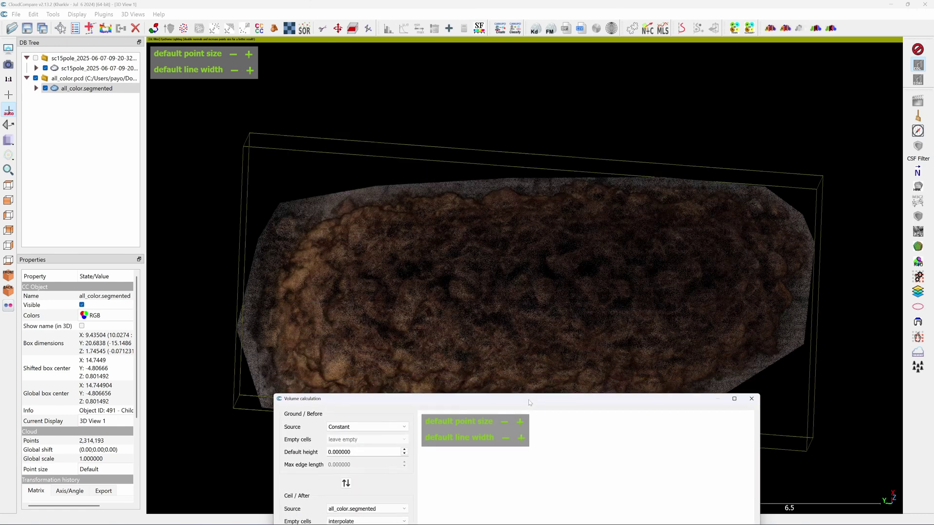
Move the volume dialog to reveal the 0.05-step grid (190 x 415), results and OK buttons
{"action": "left_click_drag", "start_coordinate": [530, 402], "coordinate": [520, 134]}
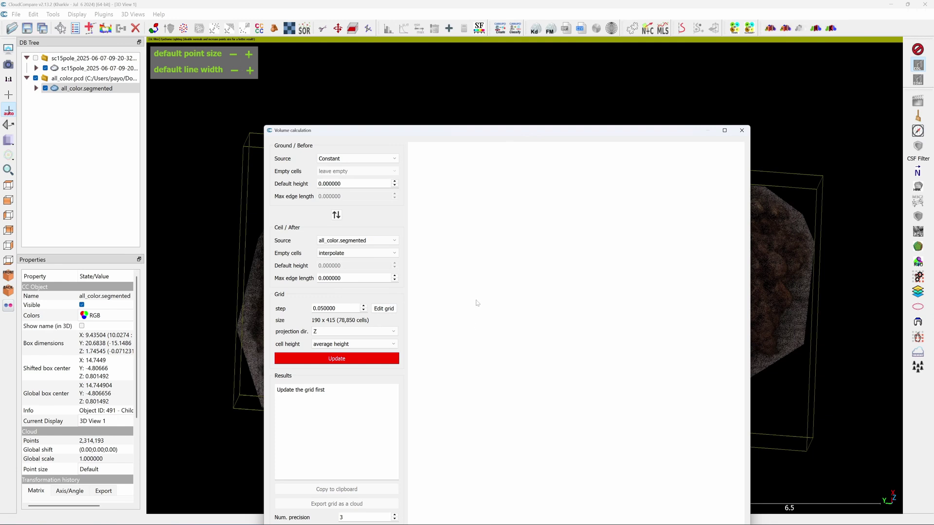
{"action": "left_click_drag", "start_coordinate": [482, 133], "coordinate": [523, 161]}
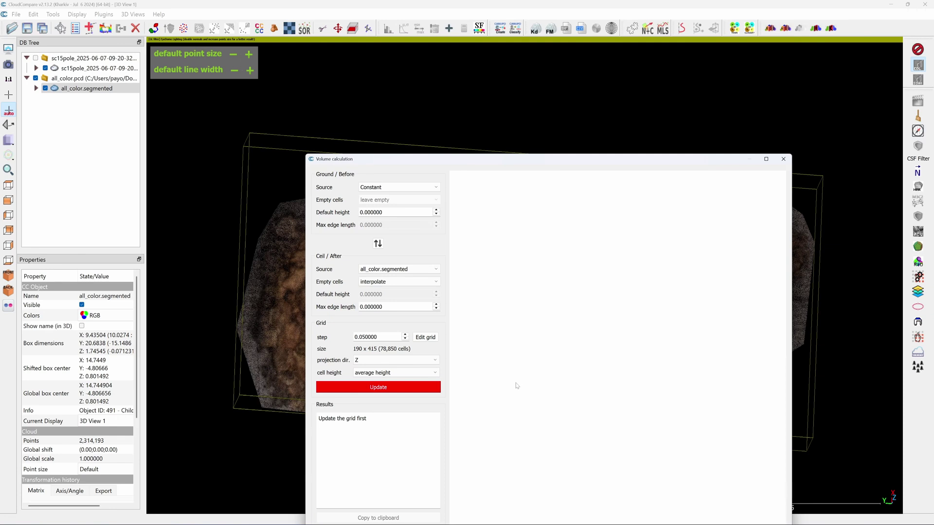
{"action": "left_click_drag", "start_coordinate": [485, 159], "coordinate": [463, 54]}
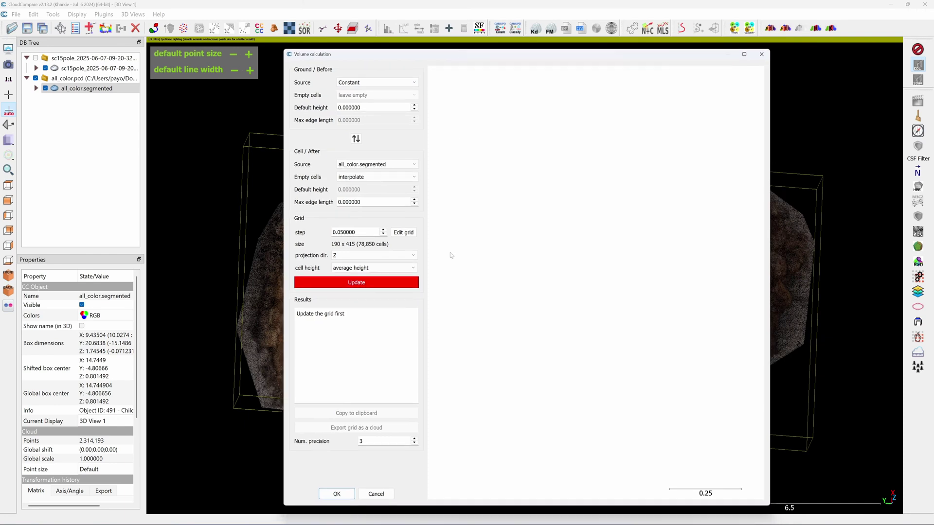
Compute the volume, then recompute with empty cells left empty
{"action": "left_click", "coordinate": [356, 286]}
{"action": "left_click", "coordinate": [398, 178]}
{"action": "left_click", "coordinate": [385, 185]}
{"action": "left_click", "coordinate": [356, 282]}
{"action": "scroll", "coordinate": [621, 308], "scroll_direction": "up", "scroll_amount": 4}
{"action": "scroll", "coordinate": [611, 300], "scroll_direction": "down", "scroll_amount": 1}
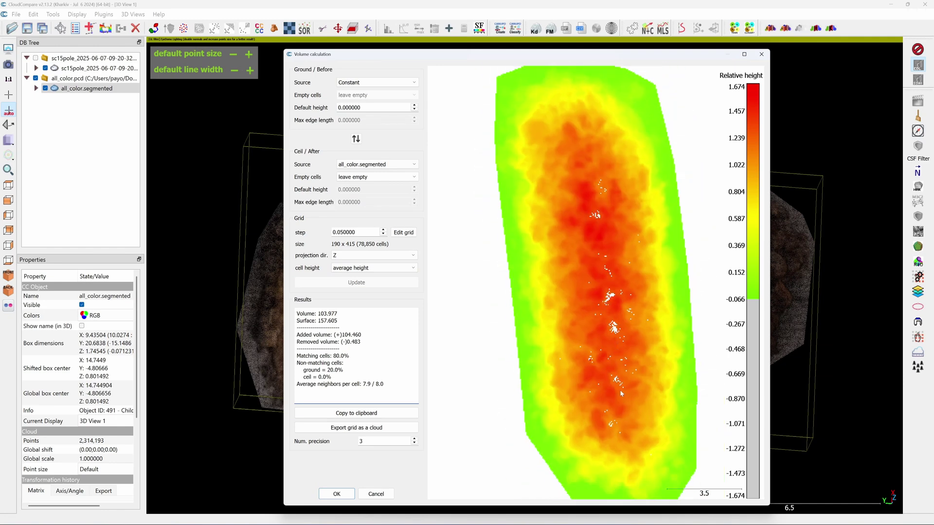
Recompute with empty cells interpolated, giving volume 104.586 over surface 158.465
{"action": "left_click", "coordinate": [359, 183]}
{"action": "left_click", "coordinate": [355, 225]}
{"action": "left_click", "coordinate": [356, 282]}
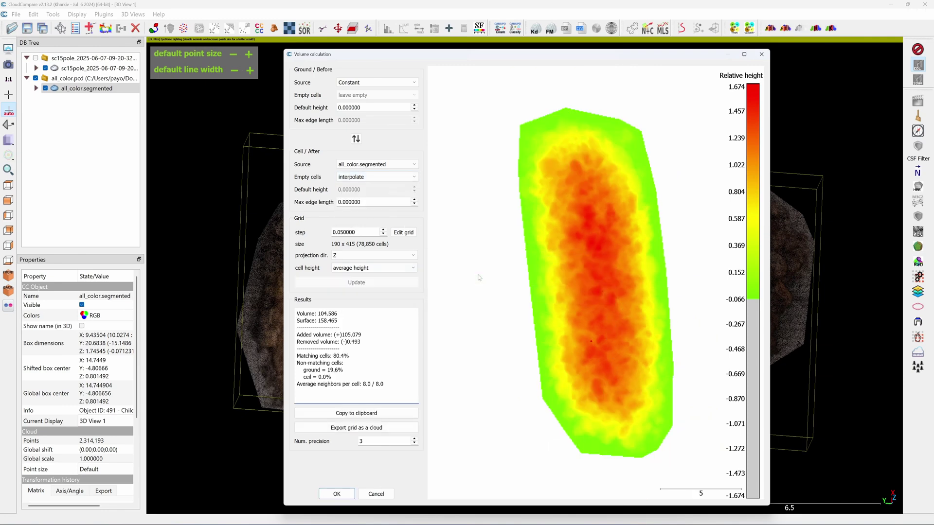
{"action": "scroll", "coordinate": [612, 291], "scroll_direction": "up", "scroll_amount": 3}
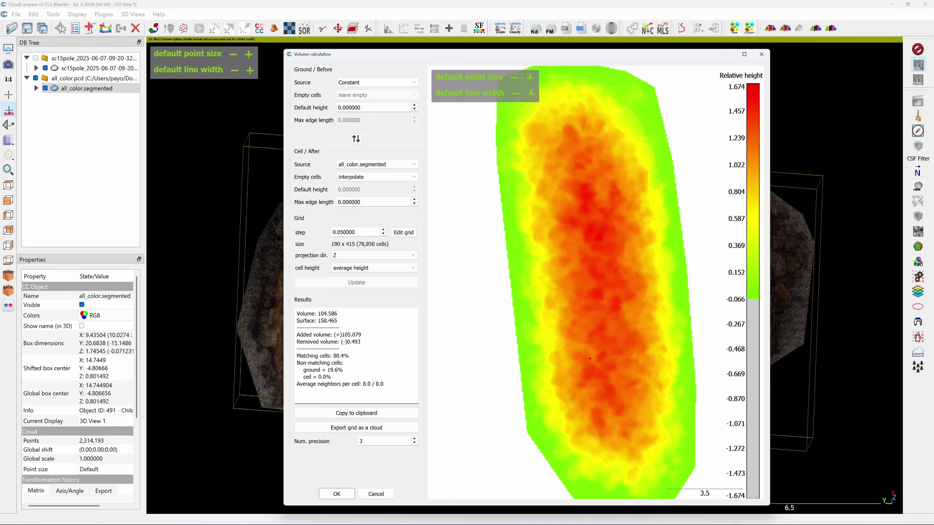
Set the ground height to -0.066 and recompute, raising the volume to 115.045
{"action": "double_click", "coordinate": [349, 108]}
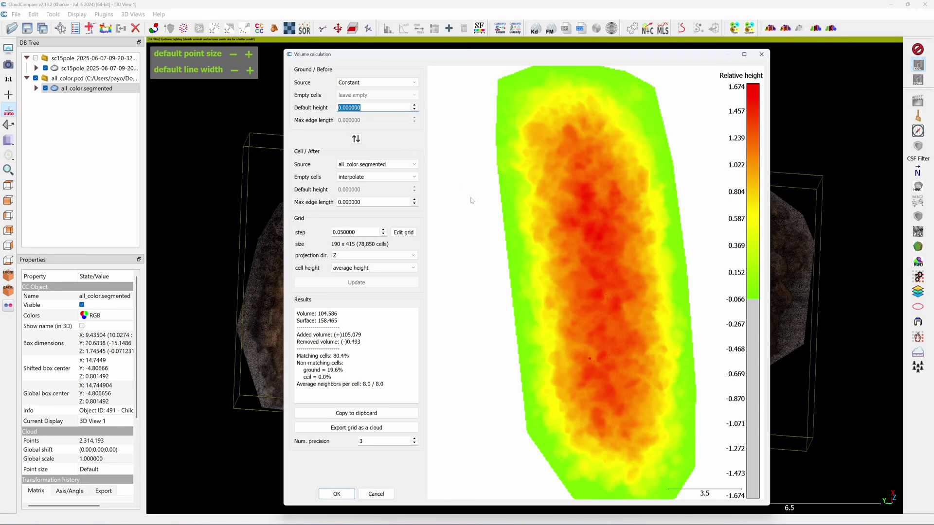
{"action": "type", "text": "-0.066"}
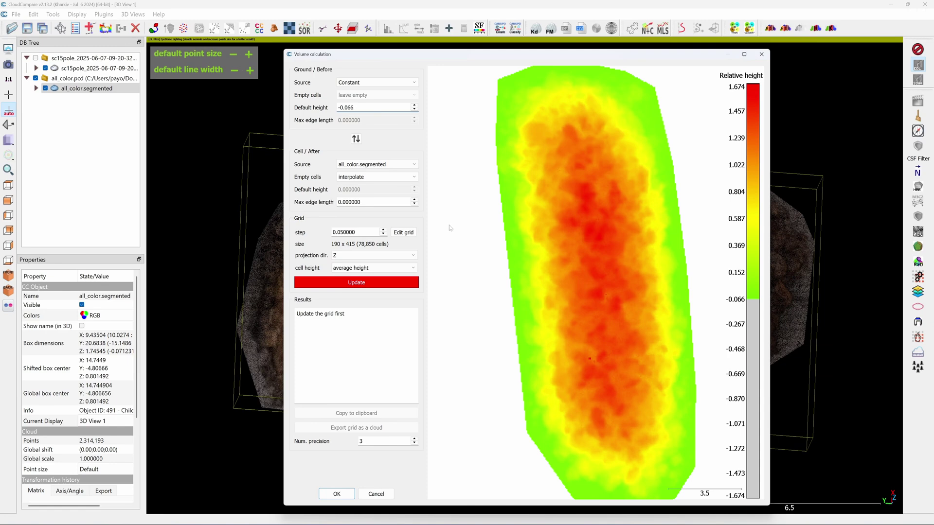
{"action": "left_click", "coordinate": [360, 283]}
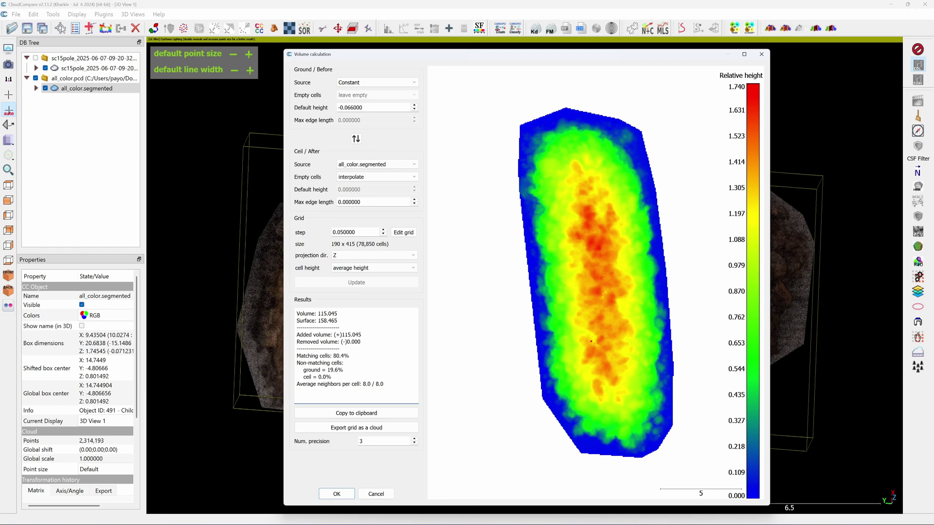
Export the height grid as the Height difference raster(0.05) cloud and switch to centered perspective
{"action": "left_click", "coordinate": [352, 428]}
{"action": "key", "text": "Escape"}
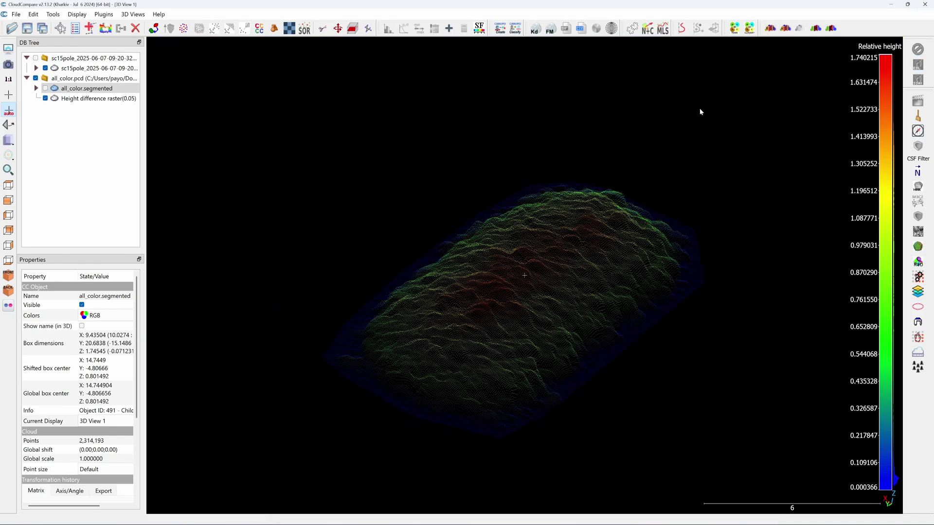
{"action": "left_click_drag", "start_coordinate": [705, 115], "coordinate": [481, 256]}
{"action": "key", "text": "F3"}
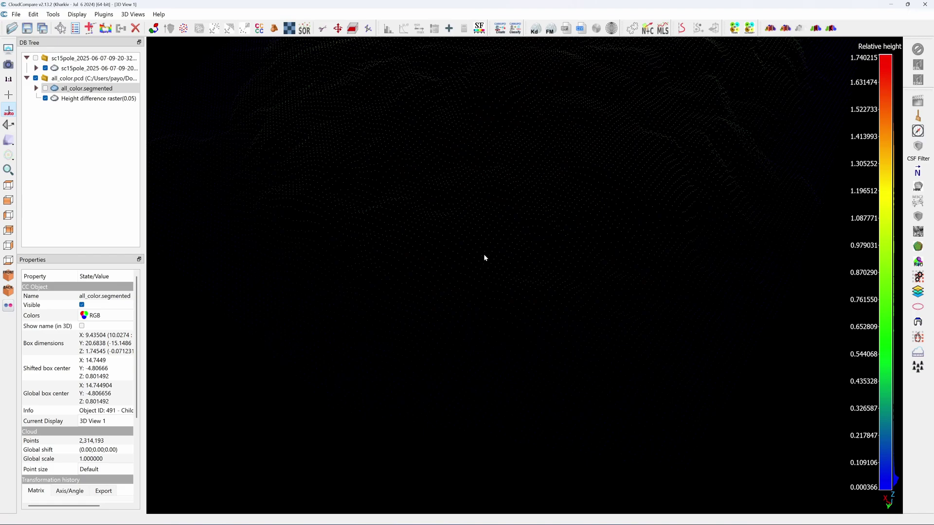
Rotate the raster cloud to view the mound's ridge from the side near ground level
{"action": "left_click_drag", "start_coordinate": [484, 258], "coordinate": [480, 319]}
{"action": "scroll", "coordinate": [471, 252], "scroll_direction": "up", "scroll_amount": 2, "text": "ctrl"}
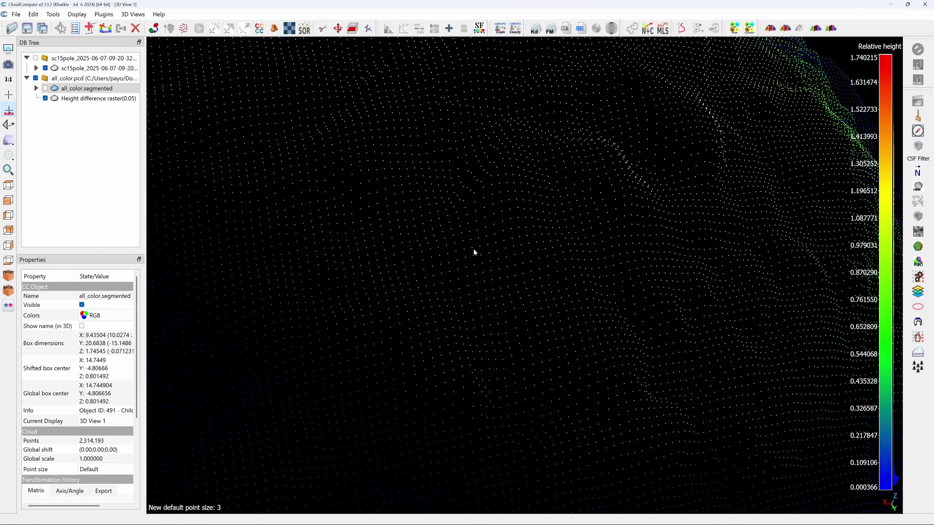
{"action": "left_click_drag", "start_coordinate": [474, 252], "coordinate": [740, 416]}
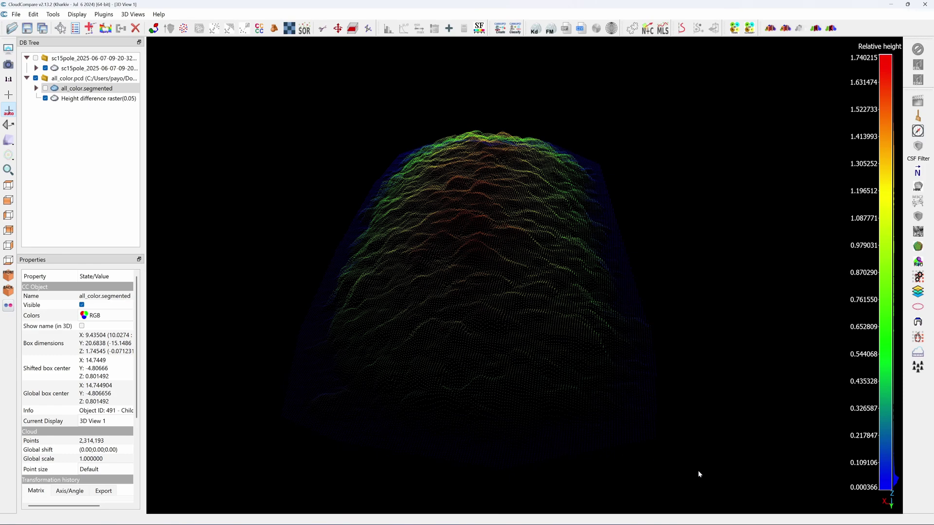
{"action": "left_click_drag", "start_coordinate": [699, 474], "coordinate": [810, 436]}
{"action": "left_click_drag", "start_coordinate": [847, 467], "coordinate": [747, 463]}
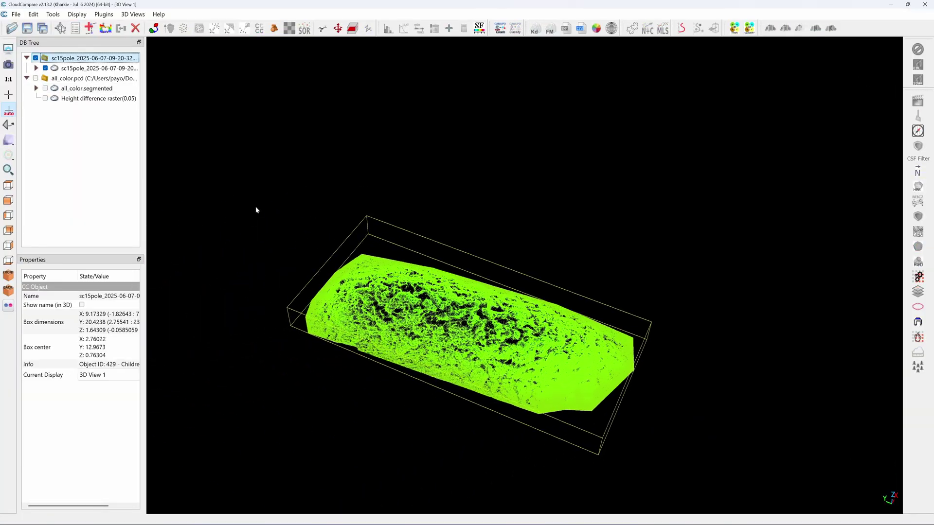
Compute the sc15pole cloud's 2.5D volume, then recompute it with a -0.054 default ground height
{"action": "scroll", "coordinate": [521, 355], "scroll_direction": "up", "scroll_amount": 5}
{"action": "left_click_drag", "start_coordinate": [521, 355], "coordinate": [624, 262]}
{"action": "left_click", "coordinate": [98, 68]}
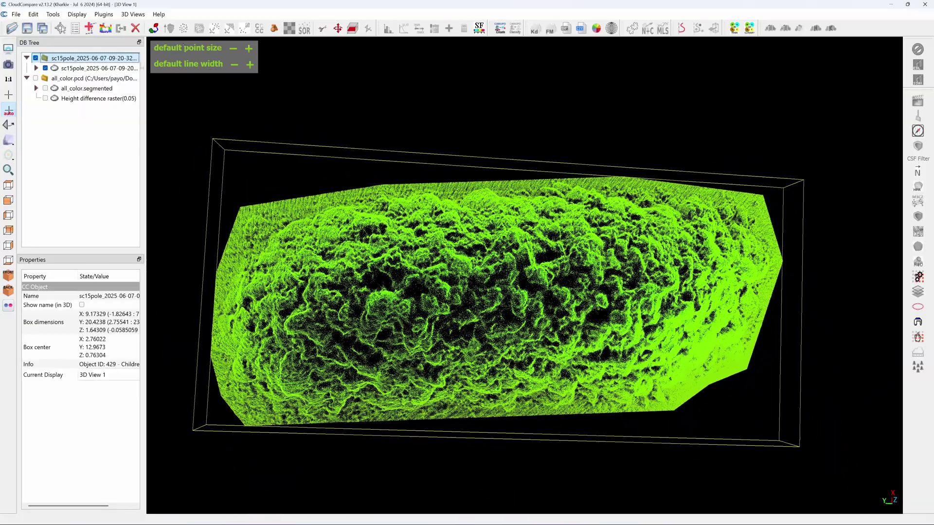
{"action": "left_click", "coordinate": [322, 28]}
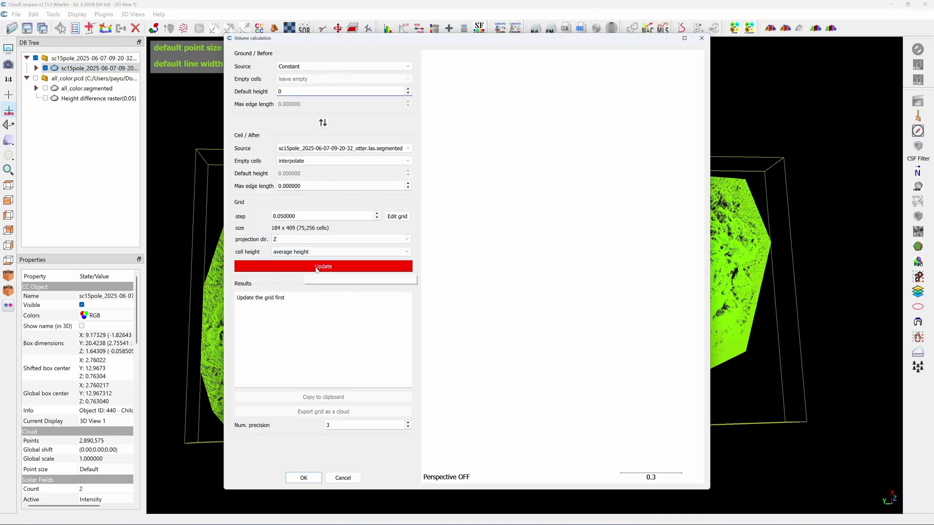
{"action": "left_click", "coordinate": [317, 267]}
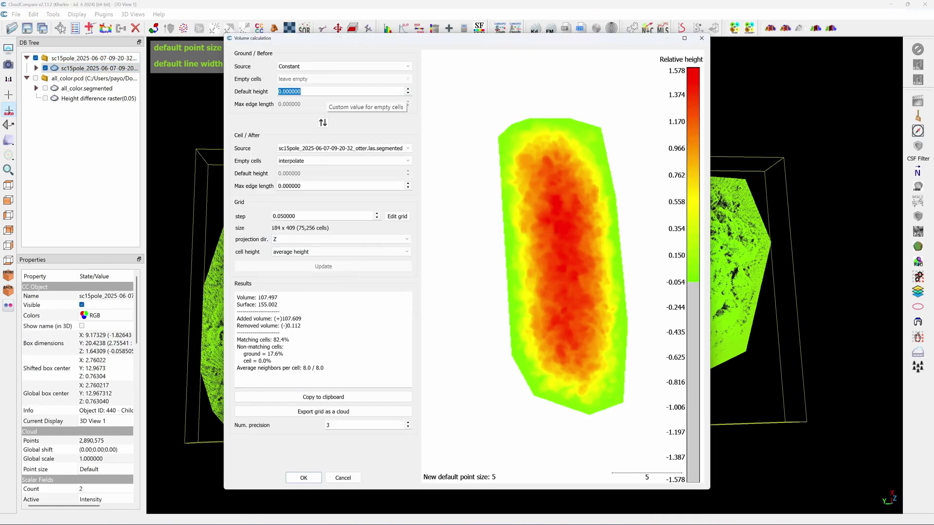
{"action": "type", "text": "-0.054"}
{"action": "left_click", "coordinate": [323, 265]}
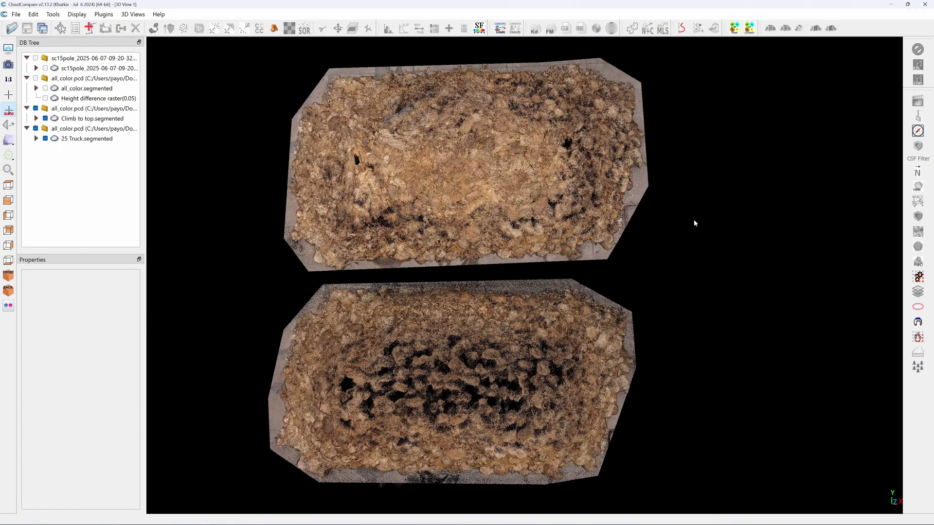
Select the Climb to top and 25 Truck clouds in turn, then deselect and rotate both into view
{"action": "key", "text": "Left"}
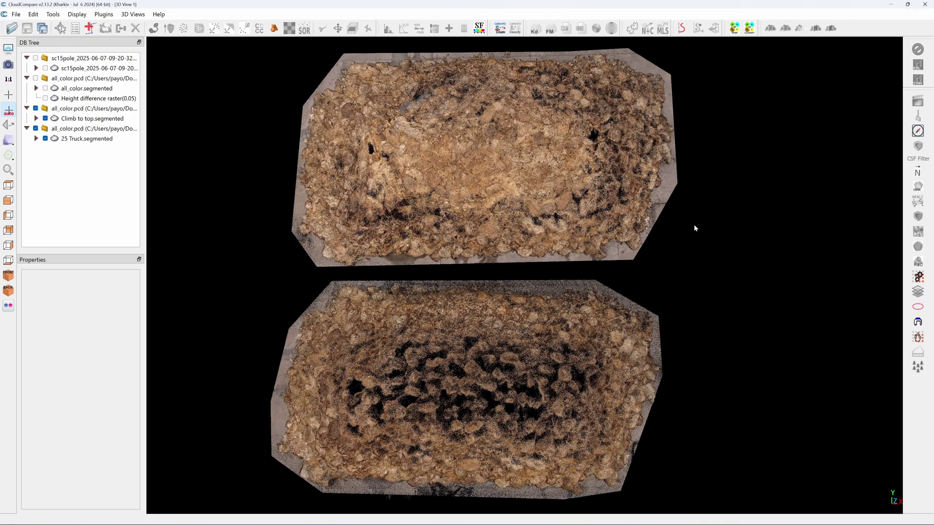
{"action": "left_click", "coordinate": [655, 261]}
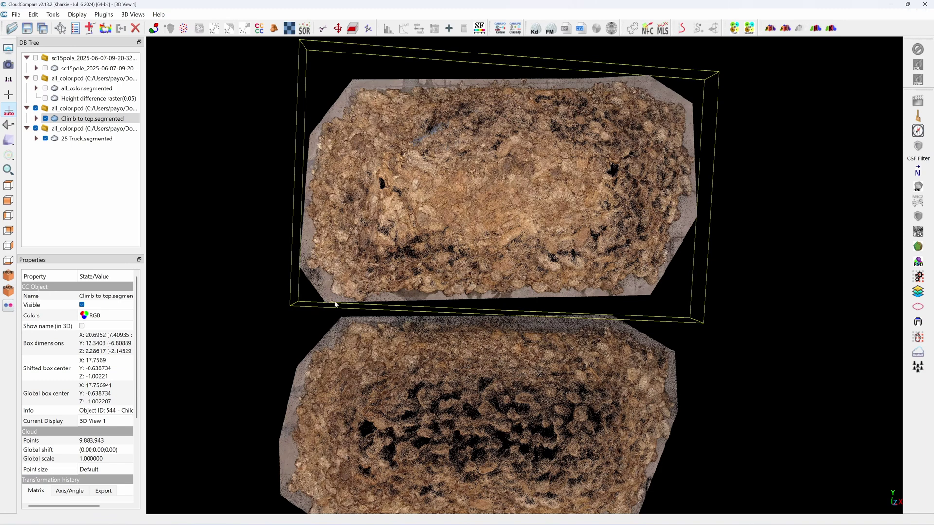
{"action": "left_click", "coordinate": [322, 390]}
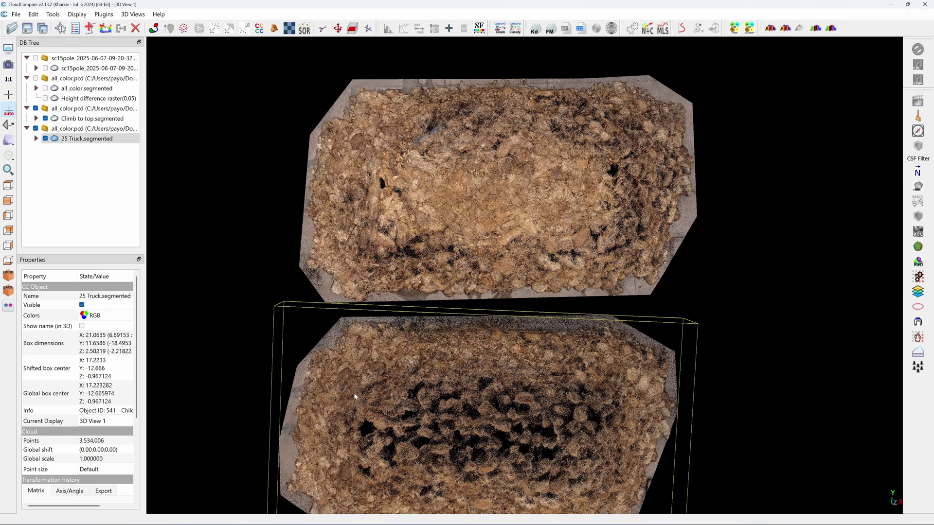
{"action": "left_click", "coordinate": [739, 402]}
{"action": "left_click_drag", "start_coordinate": [746, 400], "coordinate": [502, 317]}
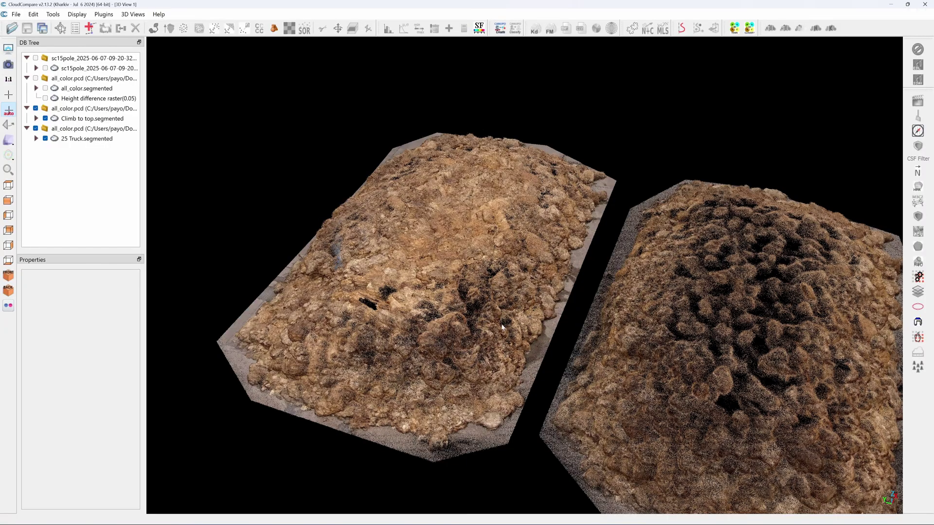
Look straight down in top view and zoom into the sparse, gappy centre of the 25 Truck cloud
{"action": "key", "text": "8"}
{"action": "scroll", "coordinate": [502, 327], "scroll_direction": "up", "scroll_amount": 3}
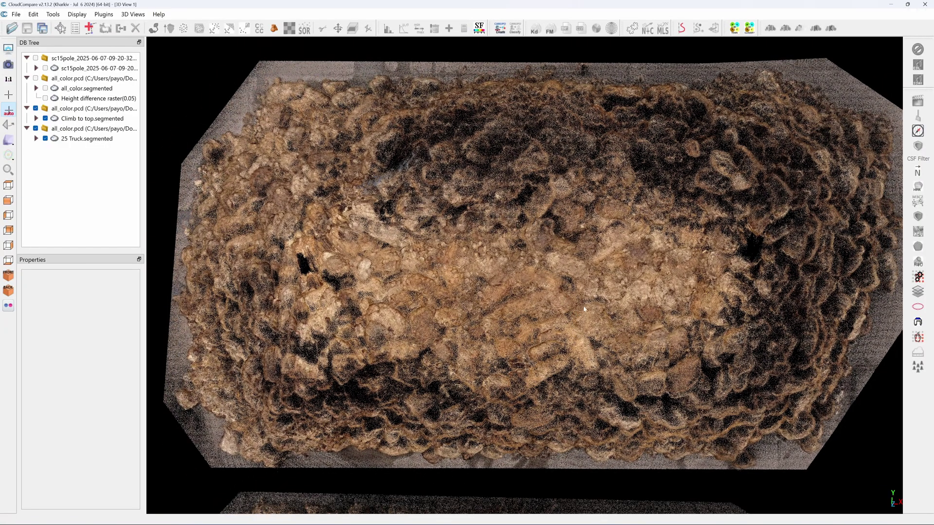
{"action": "scroll", "coordinate": [500, 244], "scroll_direction": "up", "scroll_amount": 6}
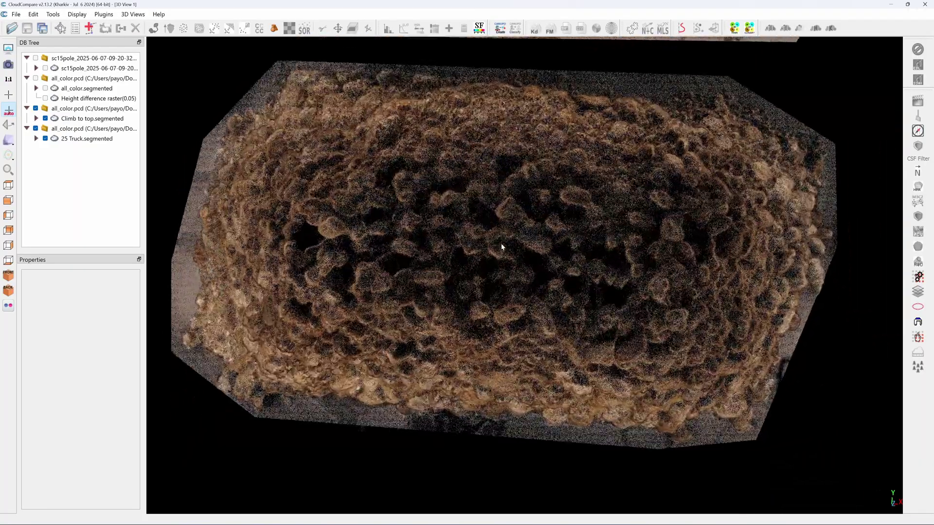
{"action": "scroll", "coordinate": [454, 236], "scroll_direction": "up", "scroll_amount": 1}
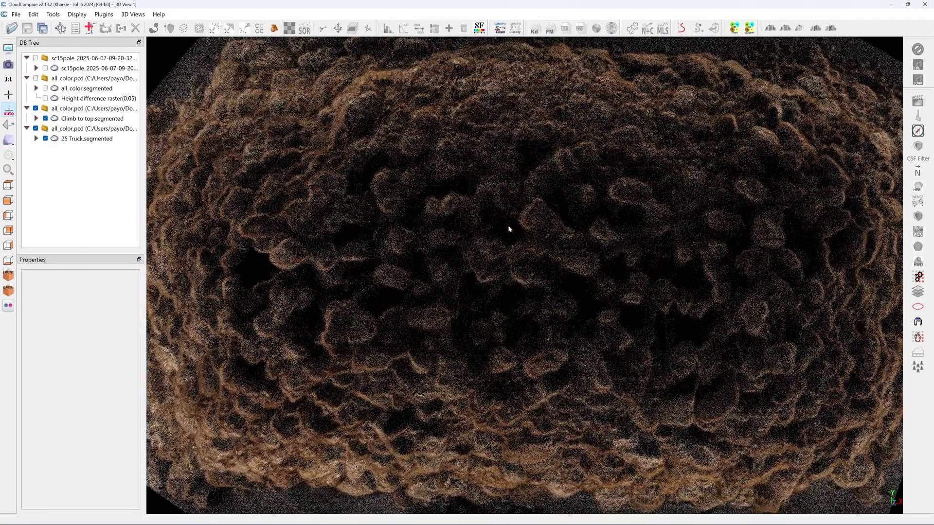